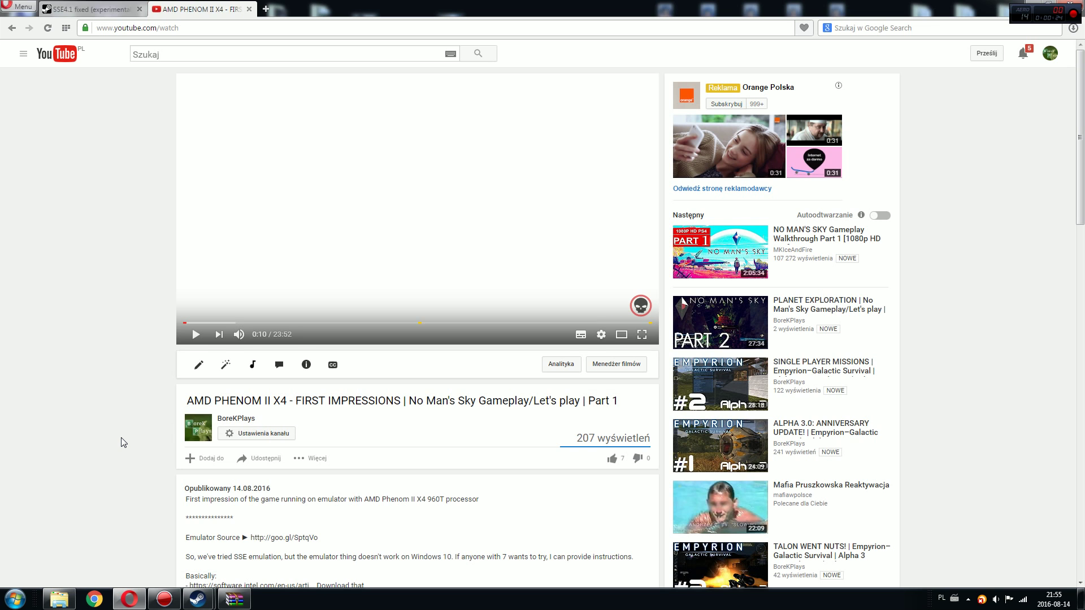
# - Skip the first-impressions video ahead to 2:01, then to 2:29
pyautogui.scroll(-4, 122, 442)
pyautogui.scroll(-1, 125, 444)
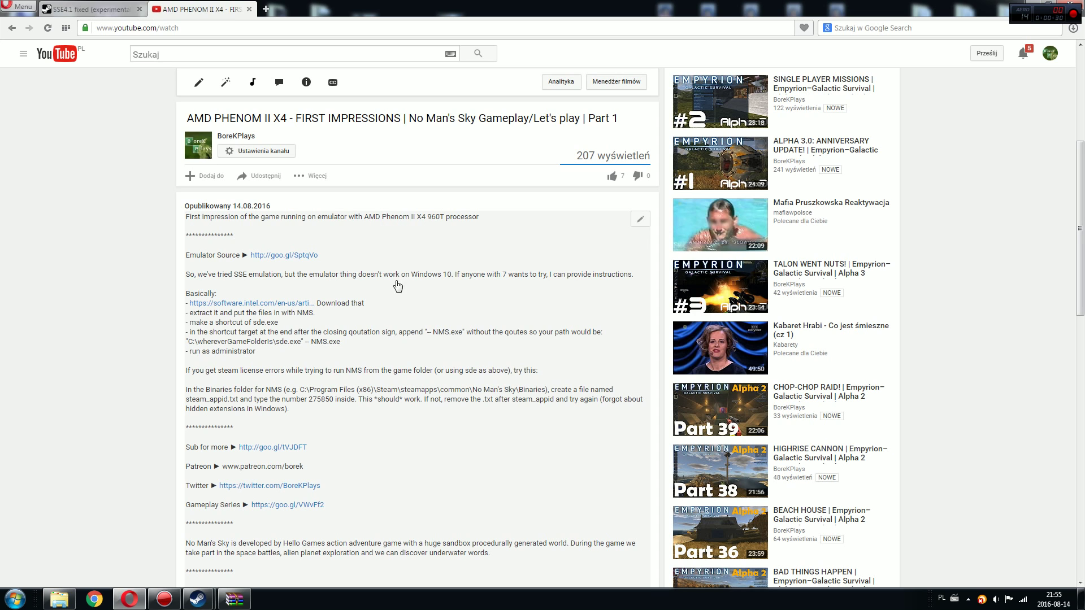
pyautogui.scroll(5, 383, 303)
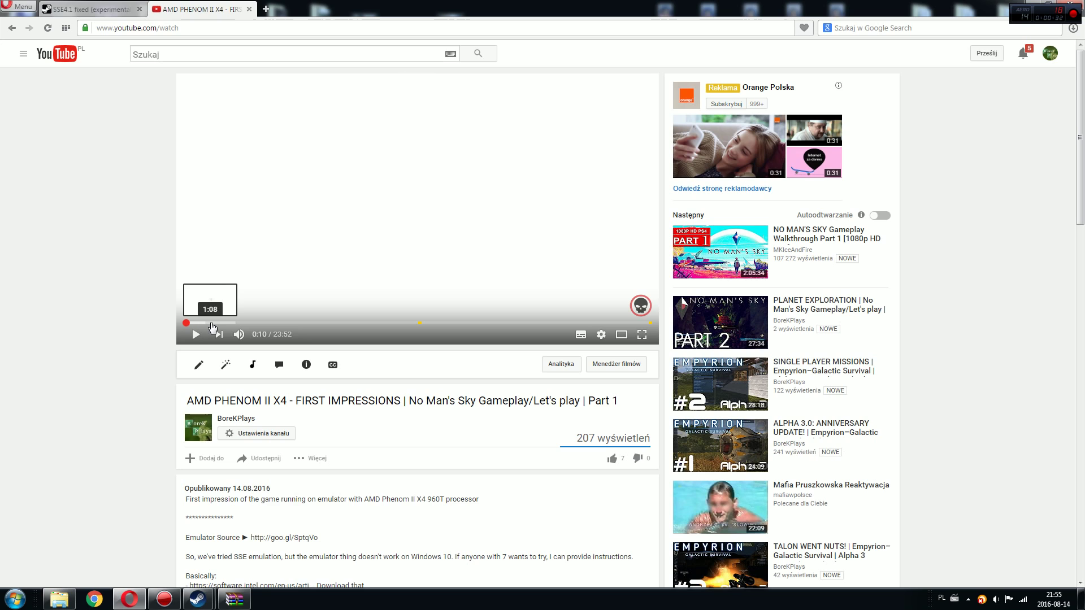
pyautogui.click(223, 324)
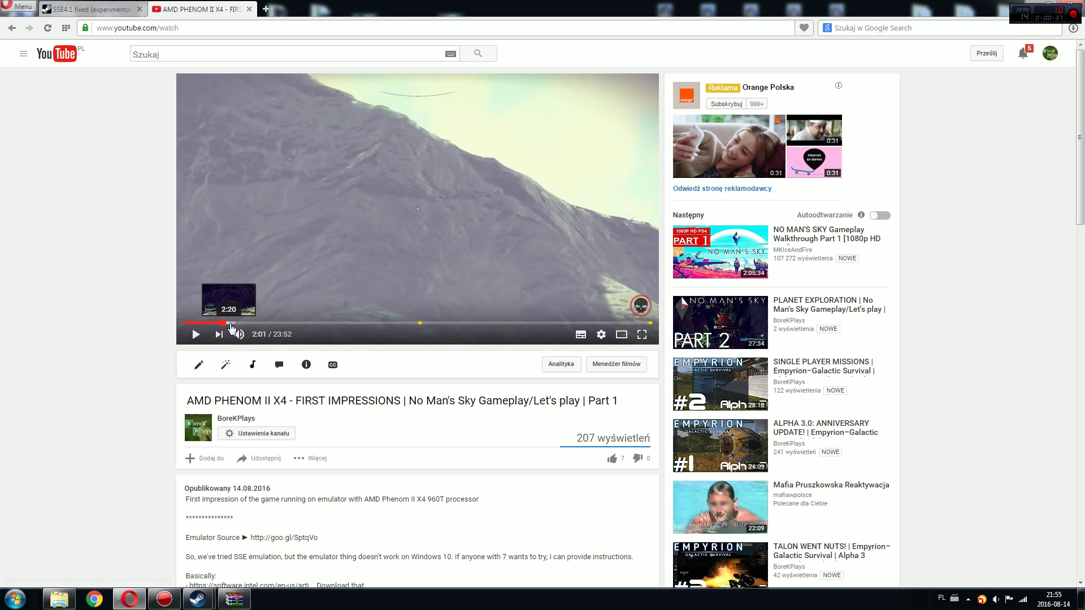
pyautogui.click(232, 323)
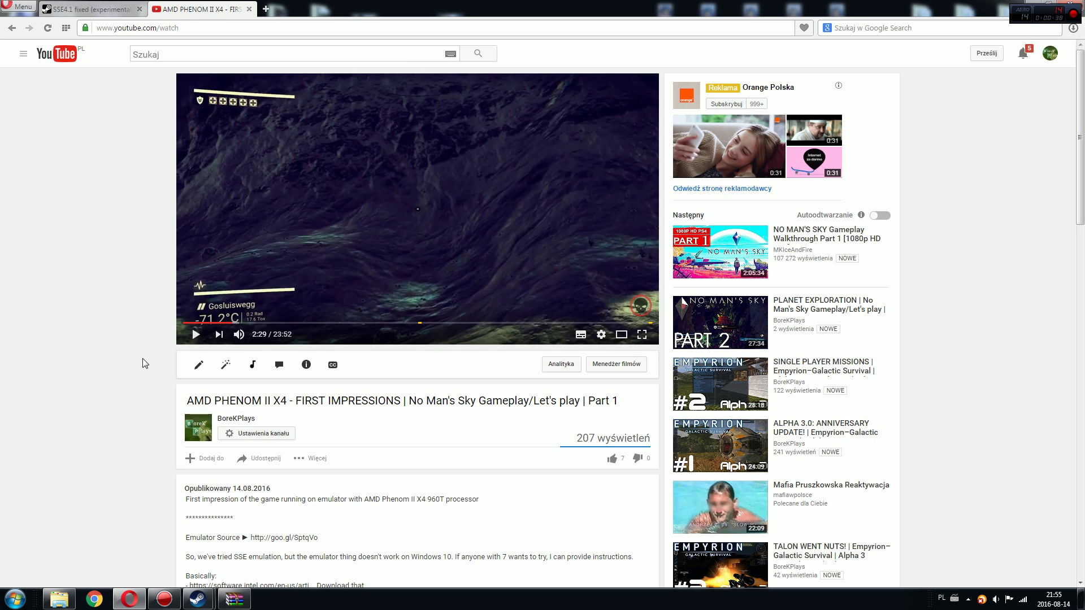
# - Read through the video description with the SSE emulator setup steps and steam_appid.txt workaround
pyautogui.scroll(-3, 151, 377)
pyautogui.scroll(3, 152, 379)
pyautogui.scroll(-4, 111, 316)
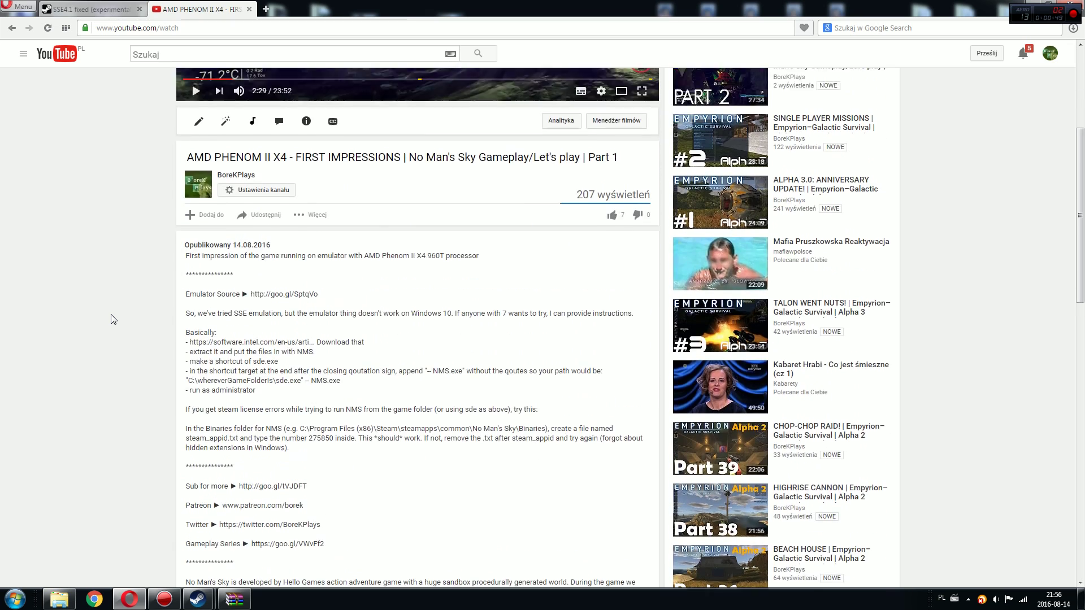
pyautogui.scroll(3, 111, 317)
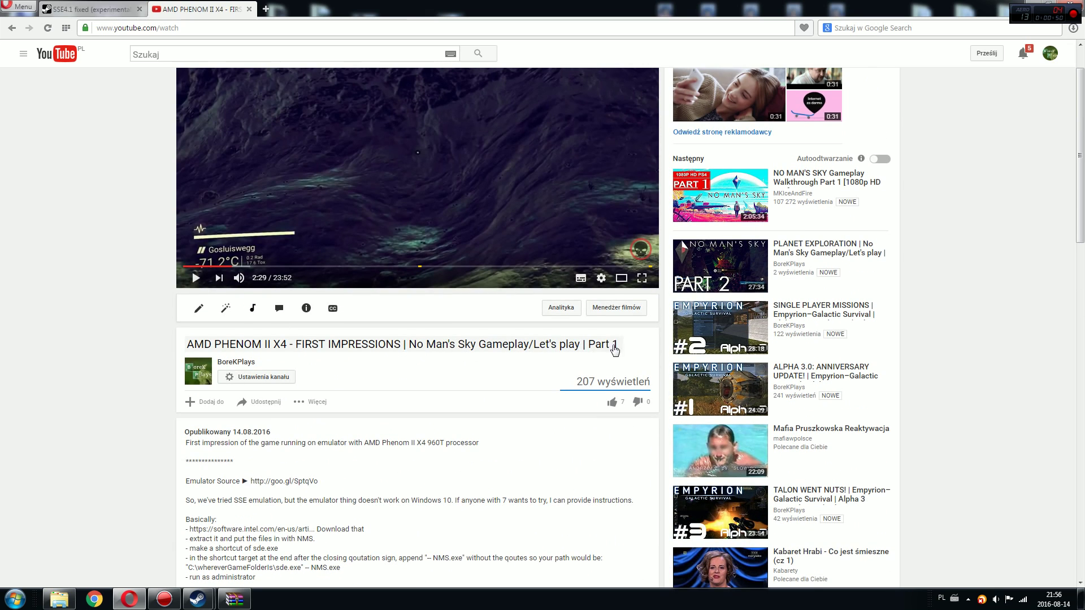
pyautogui.scroll(-4, 466, 360)
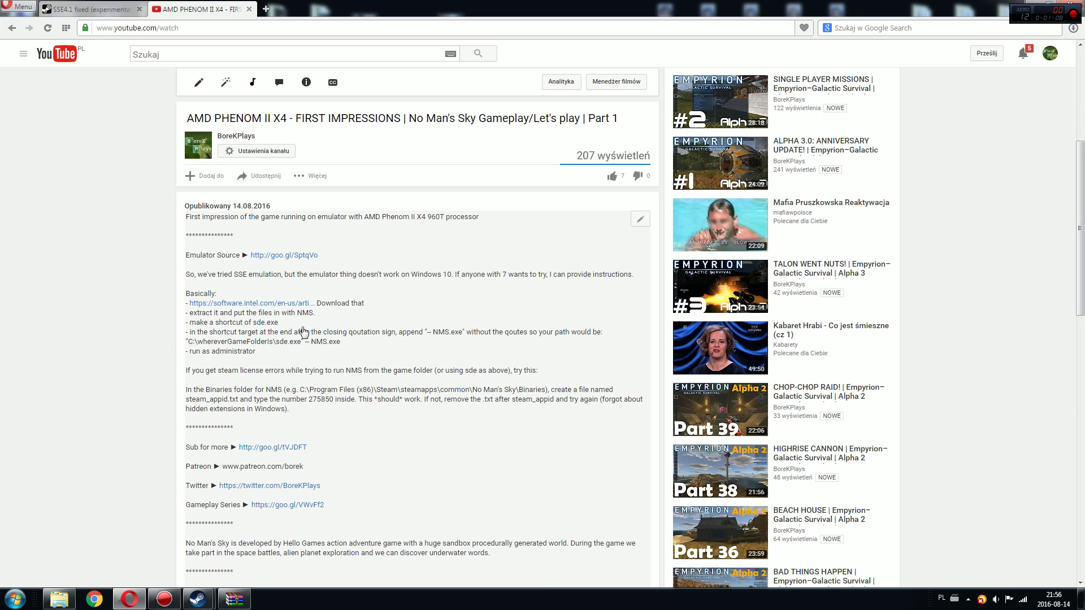
pyautogui.click(94, 9)
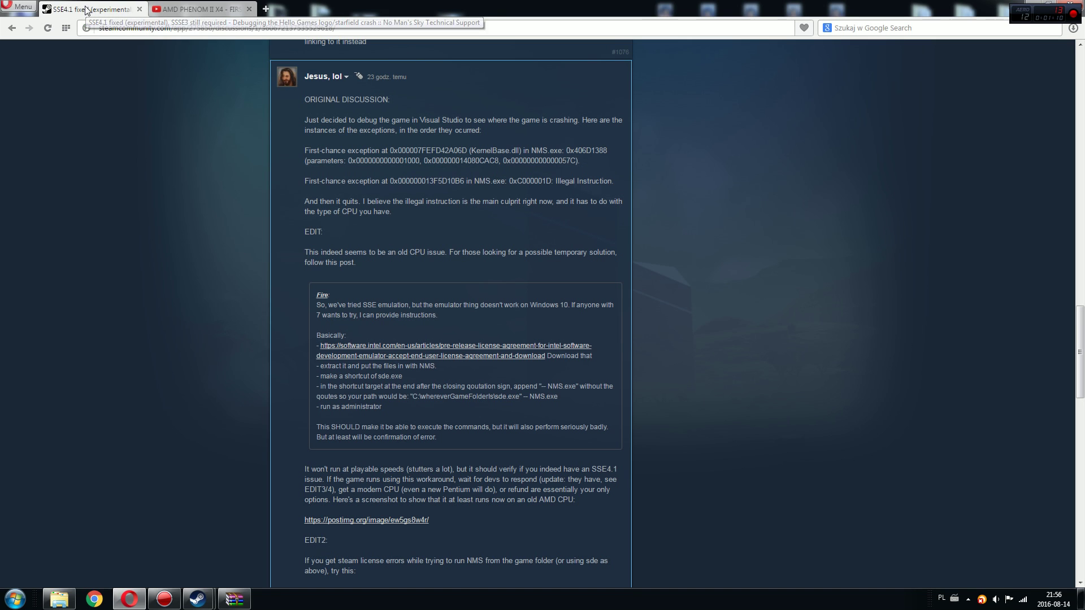
pyautogui.click(200, 9)
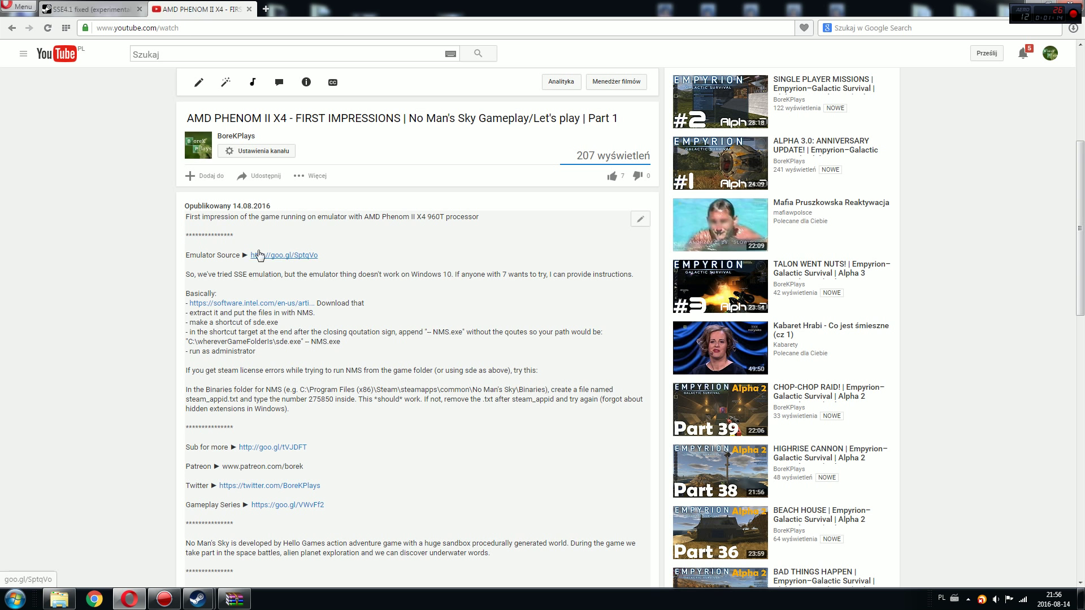
pyautogui.click(100, 12)
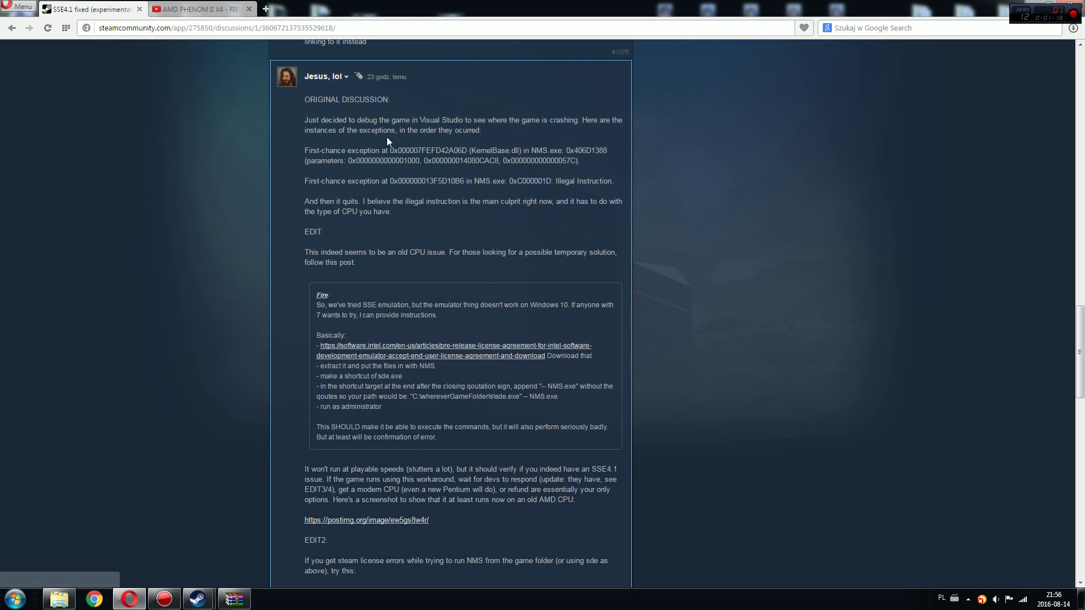
pyautogui.scroll(-4, 377, 325)
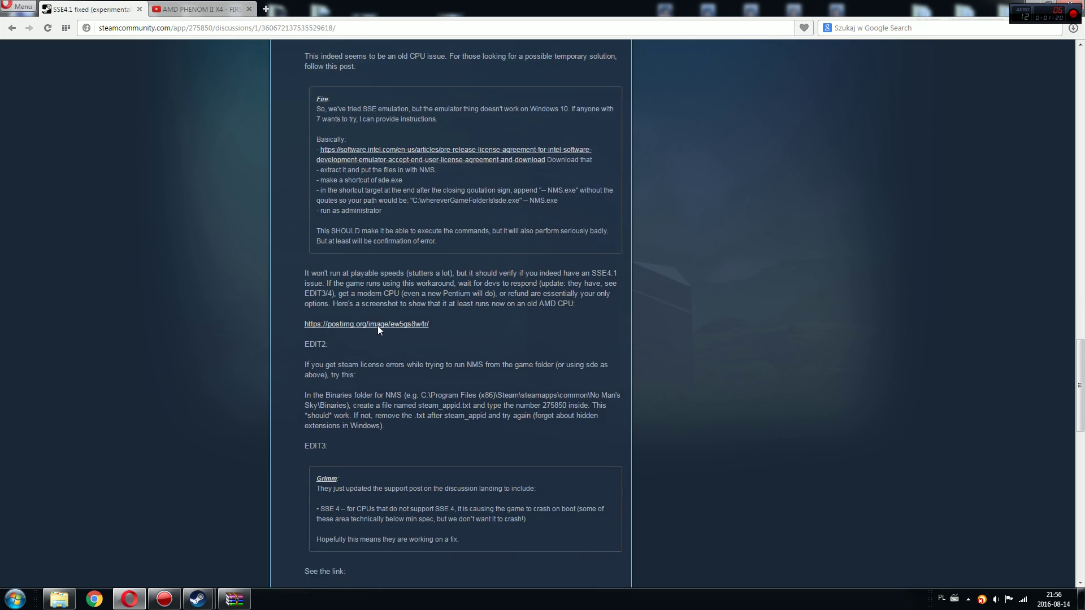
pyautogui.scroll(2, 377, 325)
pyautogui.scroll(-1, 378, 325)
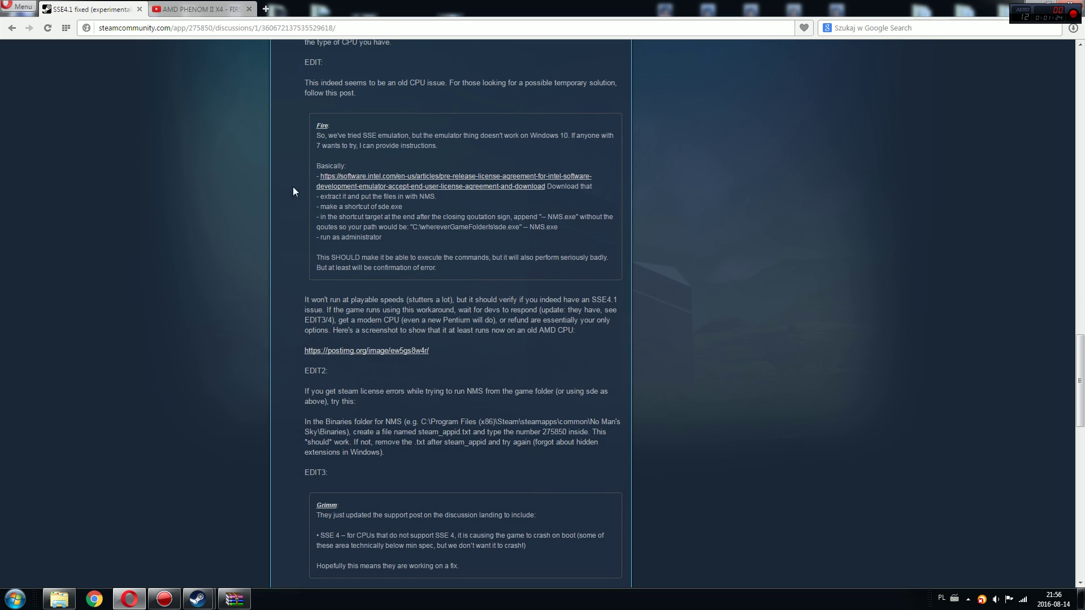
# - Follow the post's Intel SDE link to Intel's site and choose the Windows download
pyautogui.click(335, 182)
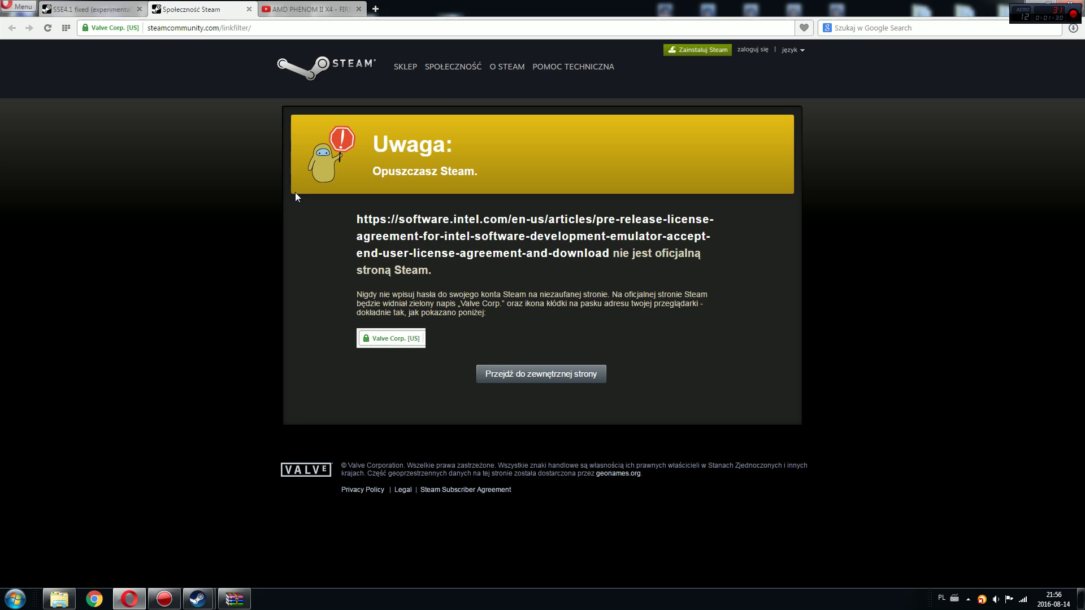
pyautogui.click(530, 380)
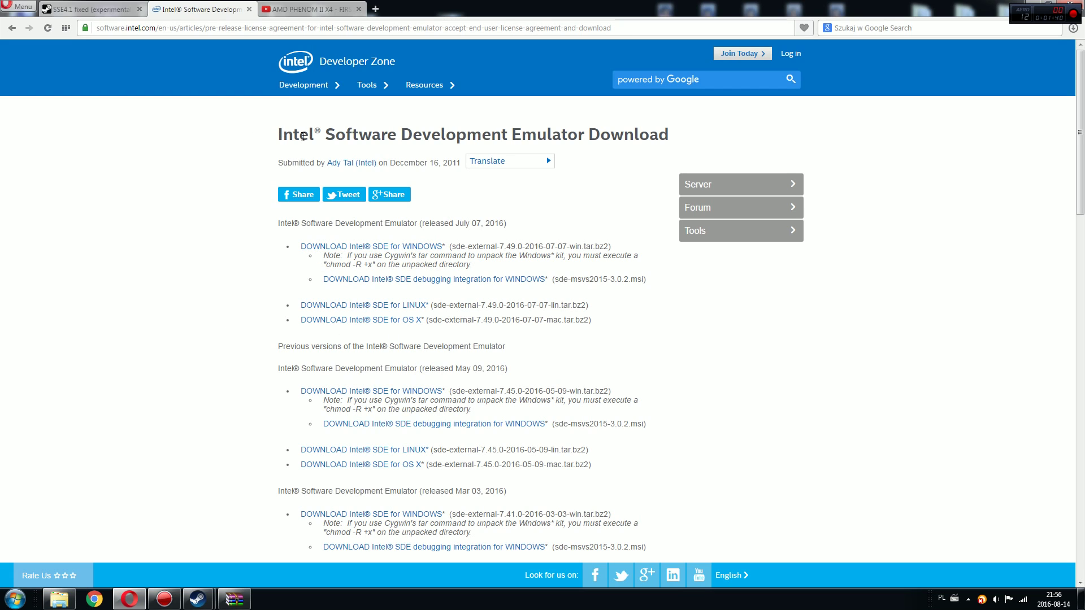
pyautogui.click(327, 249)
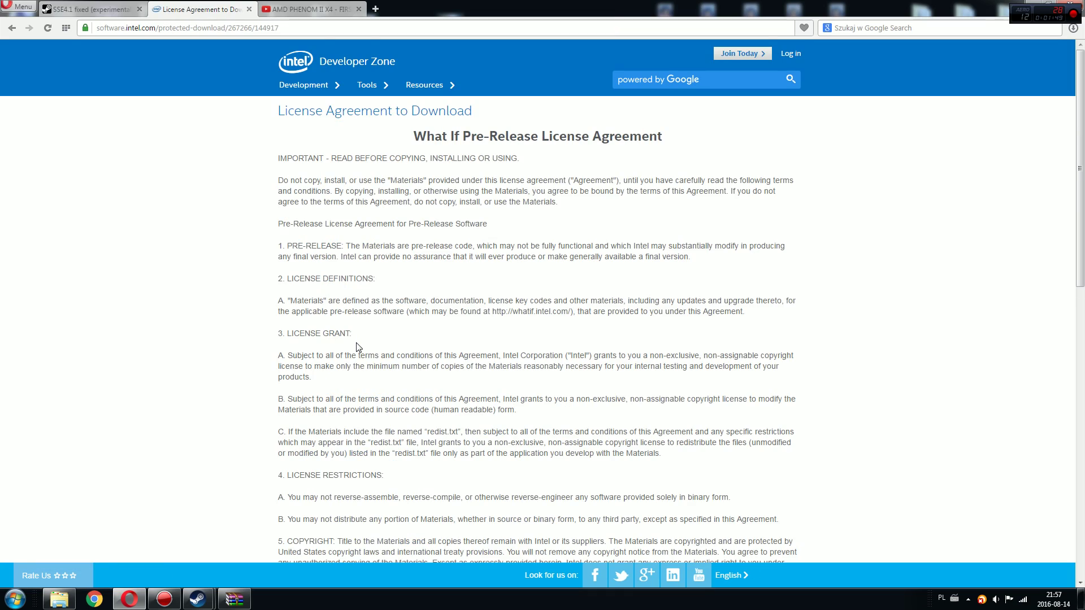
# - Accept the pre-release license terms and continue to the SDE download files
pyautogui.scroll(-6, 357, 342)
pyautogui.scroll(-5, 357, 342)
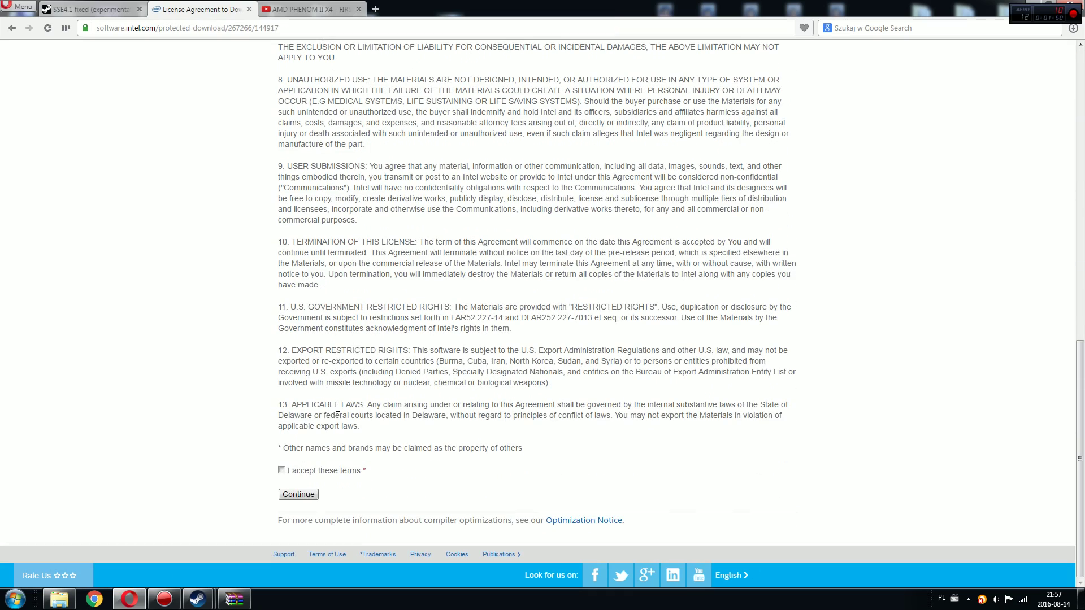
pyautogui.click(282, 471)
pyautogui.click(299, 495)
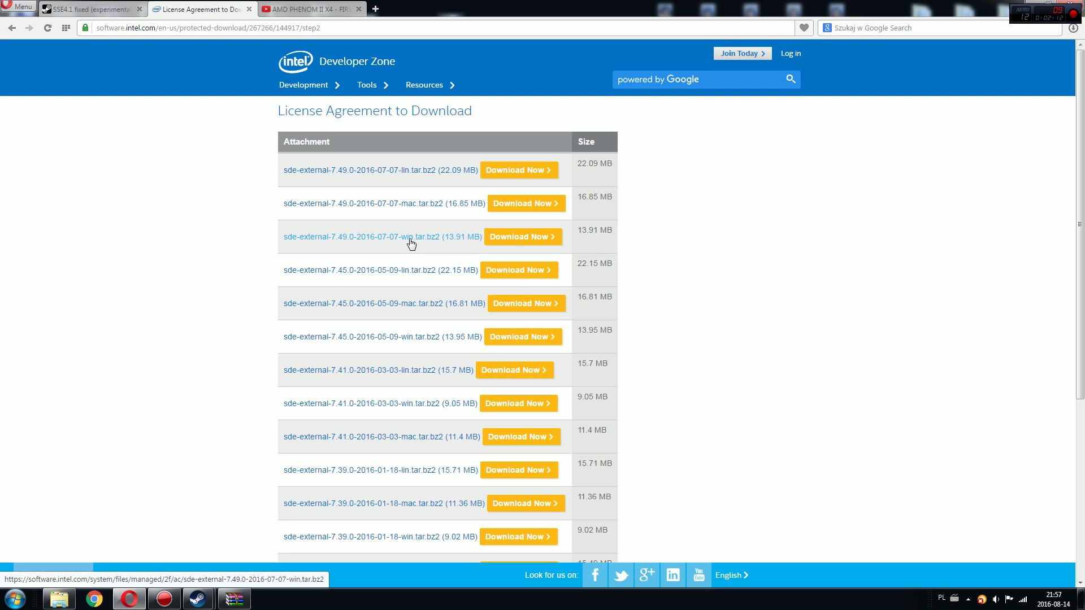
# - Download the 7.49.0 Windows SDE archive, browse its sde-external folder, and show SteamLibrary alongside
pyautogui.click(515, 247)
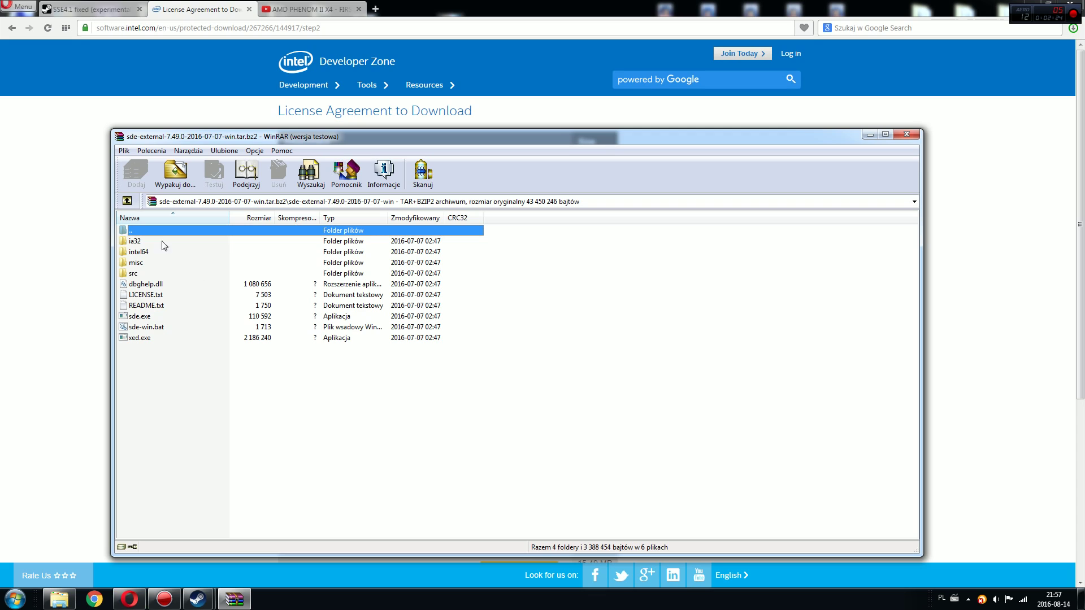
pyautogui.doubleClick(140, 230)
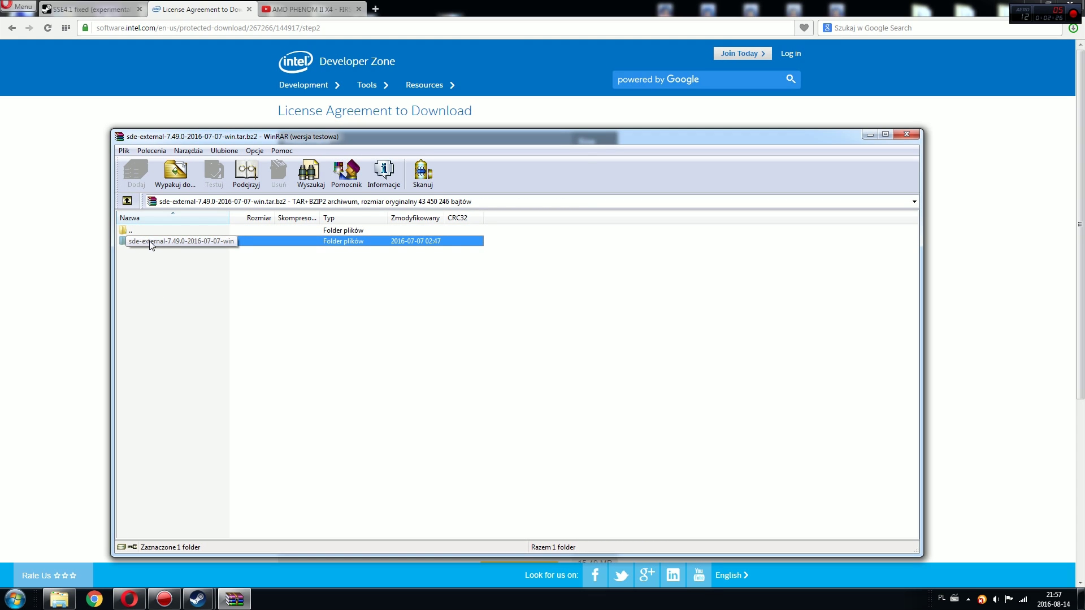
pyautogui.doubleClick(149, 242)
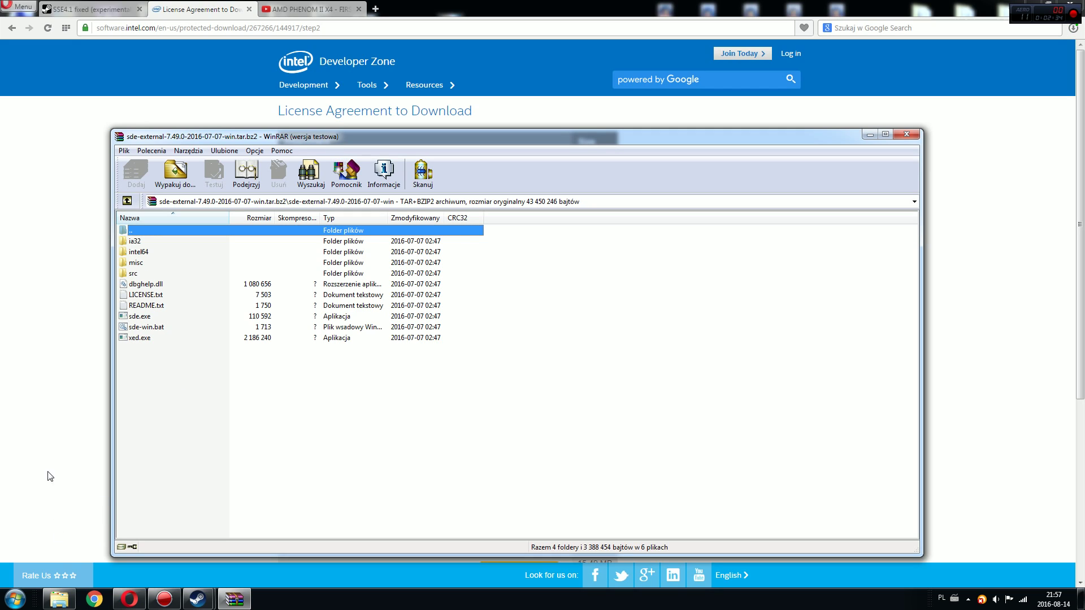
pyautogui.click(59, 599)
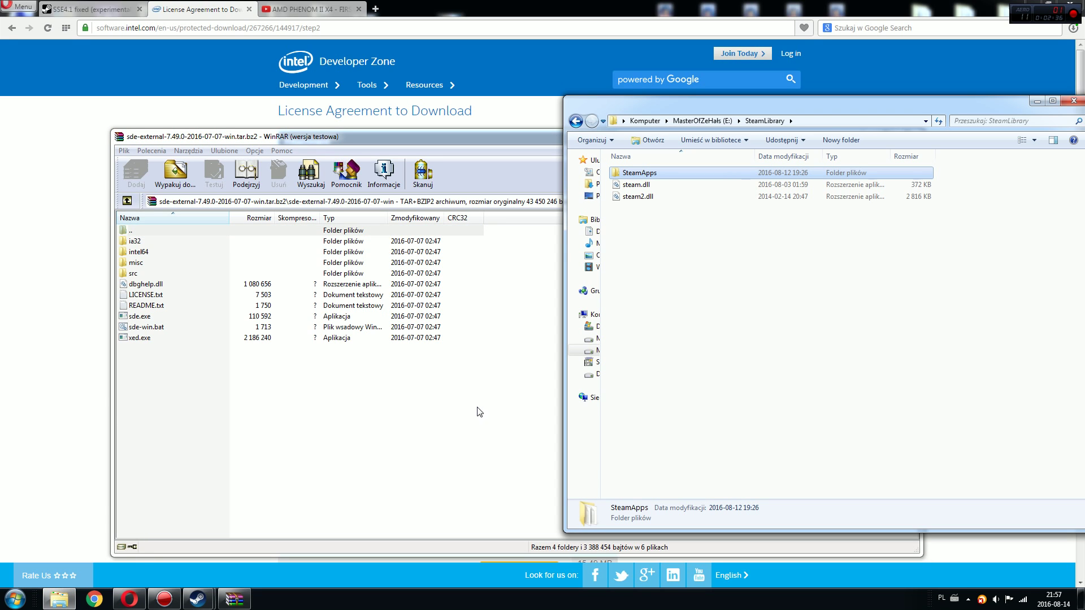
# - Navigate to SteamApps > common > No Man's Sky > Binaries
pyautogui.doubleClick(637, 172)
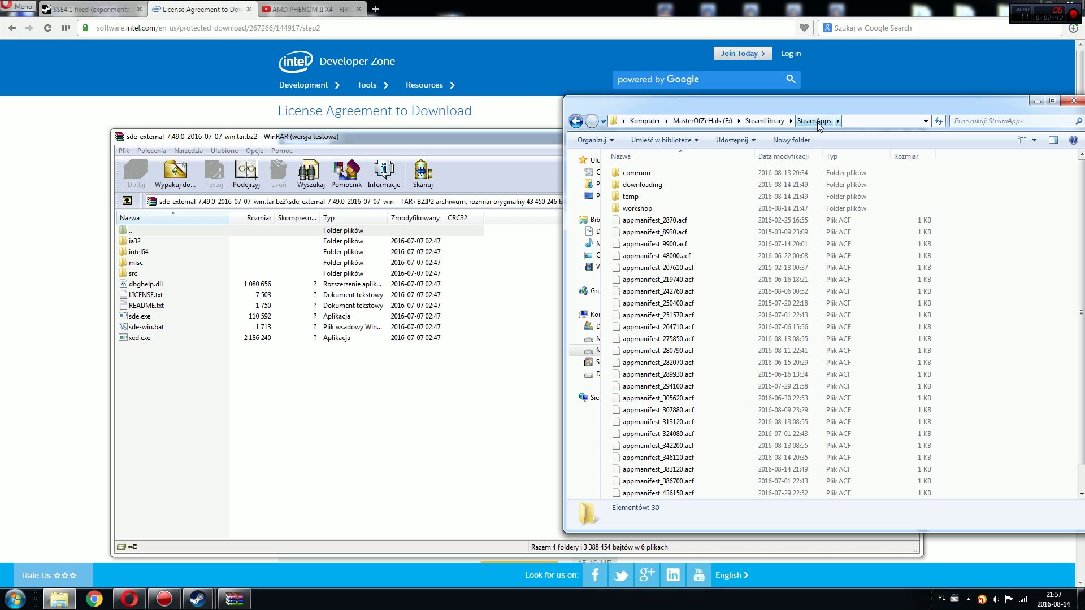
pyautogui.doubleClick(636, 172)
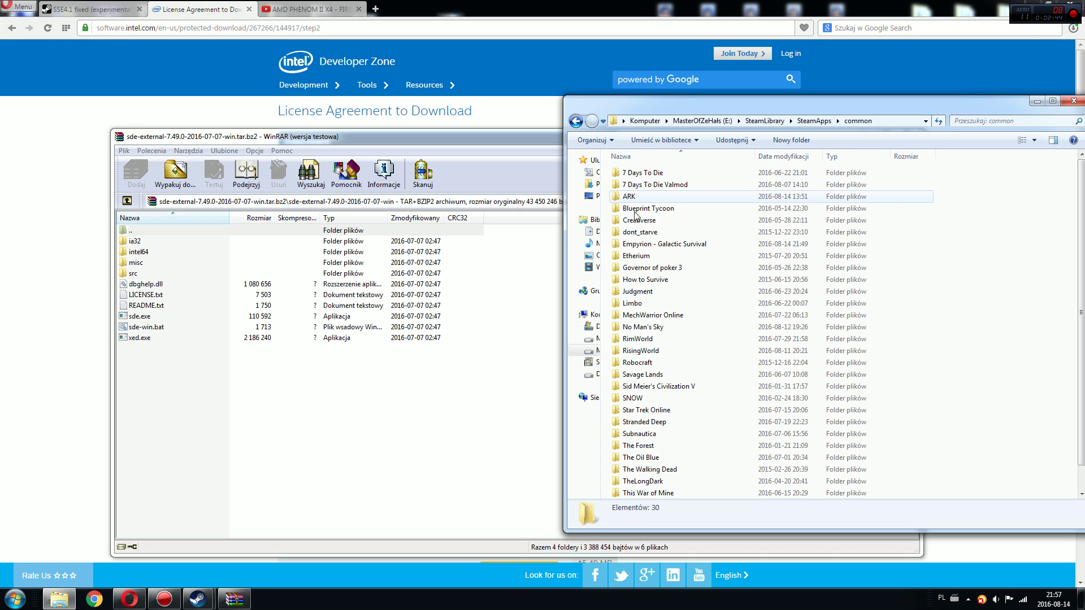
pyautogui.click(633, 328)
pyautogui.doubleClick(634, 329)
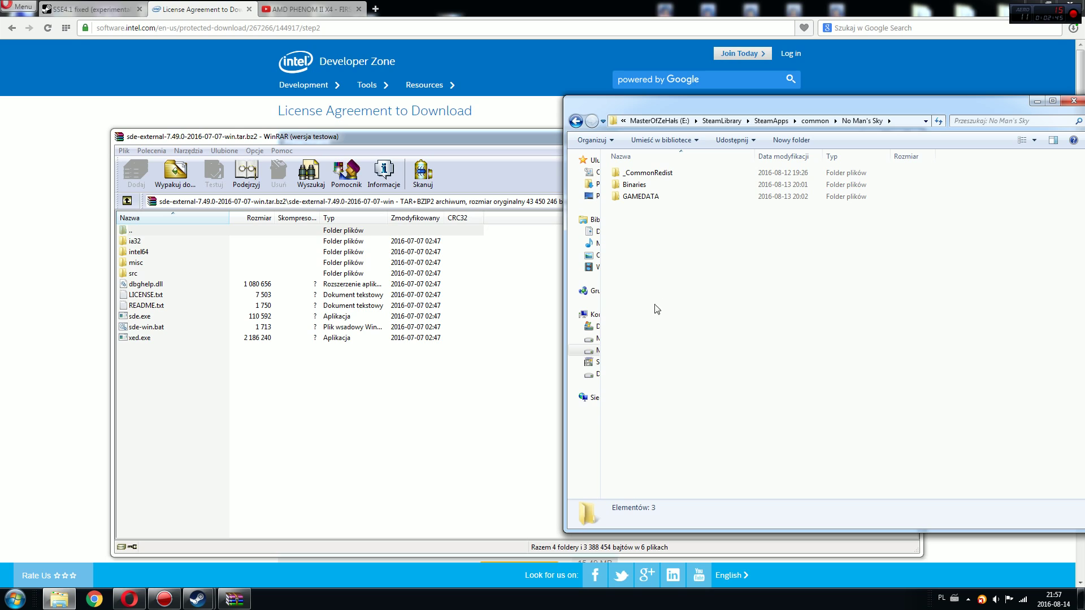
pyautogui.doubleClick(633, 188)
# - Copy all the SDE emulator files from the archive into the Binaries folder
pyautogui.click(248, 393)
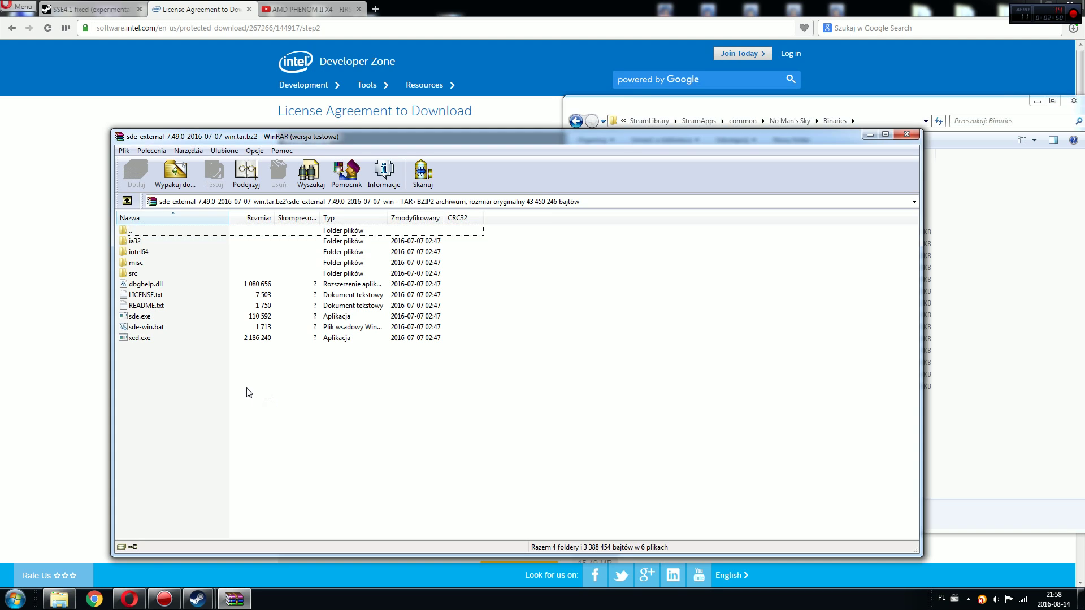
pyautogui.moveTo(246, 392); pyautogui.dragTo(143, 248)
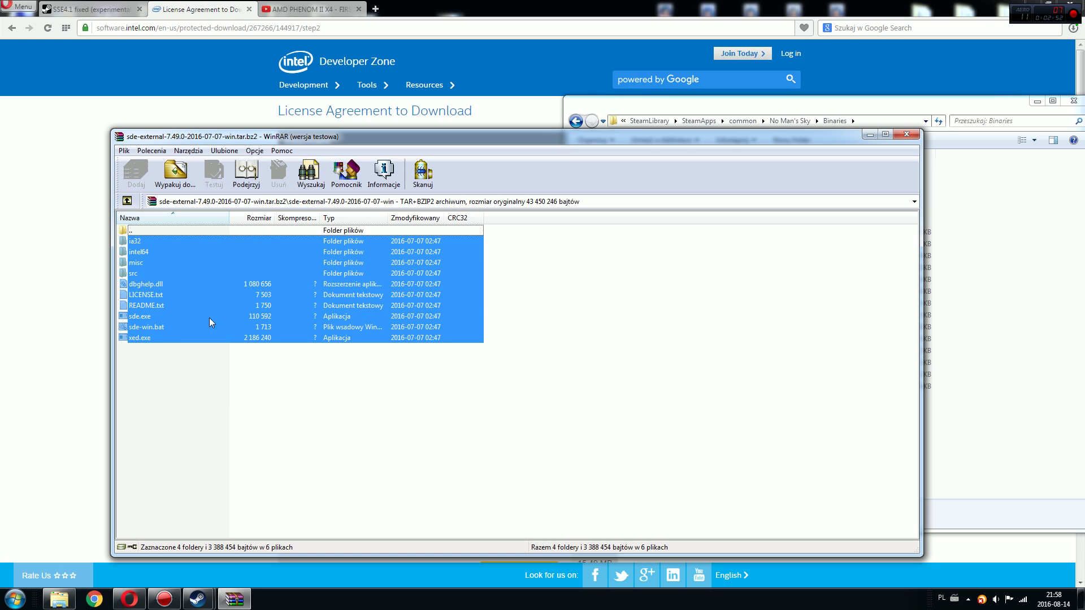
pyautogui.click(965, 450)
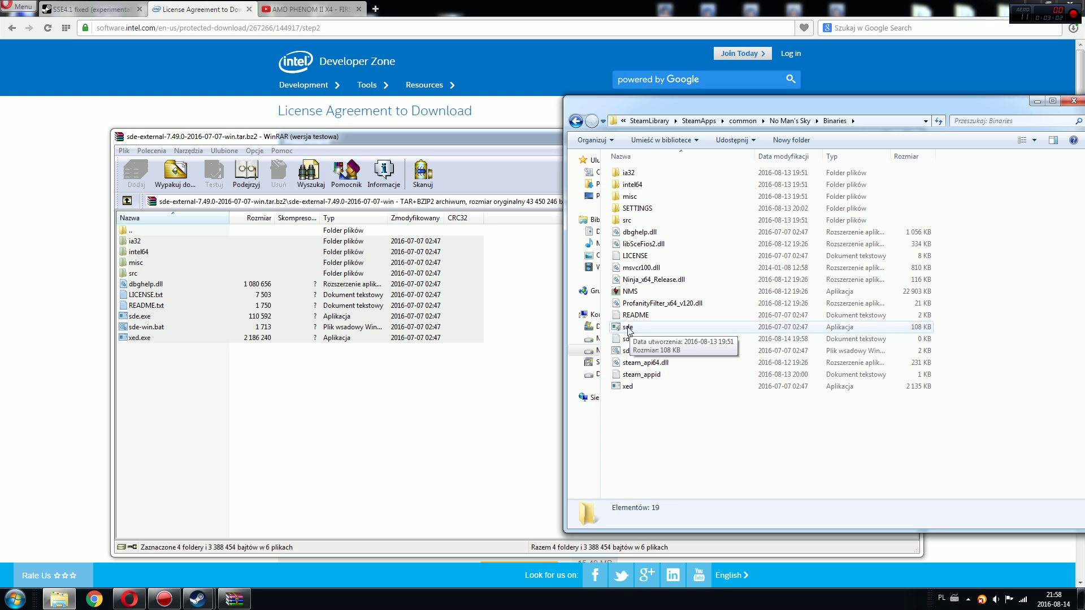
# - Create an sde shortcut and open its Properties dialog, centred on screen
pyautogui.moveTo(628, 330); pyautogui.dragTo(668, 429)
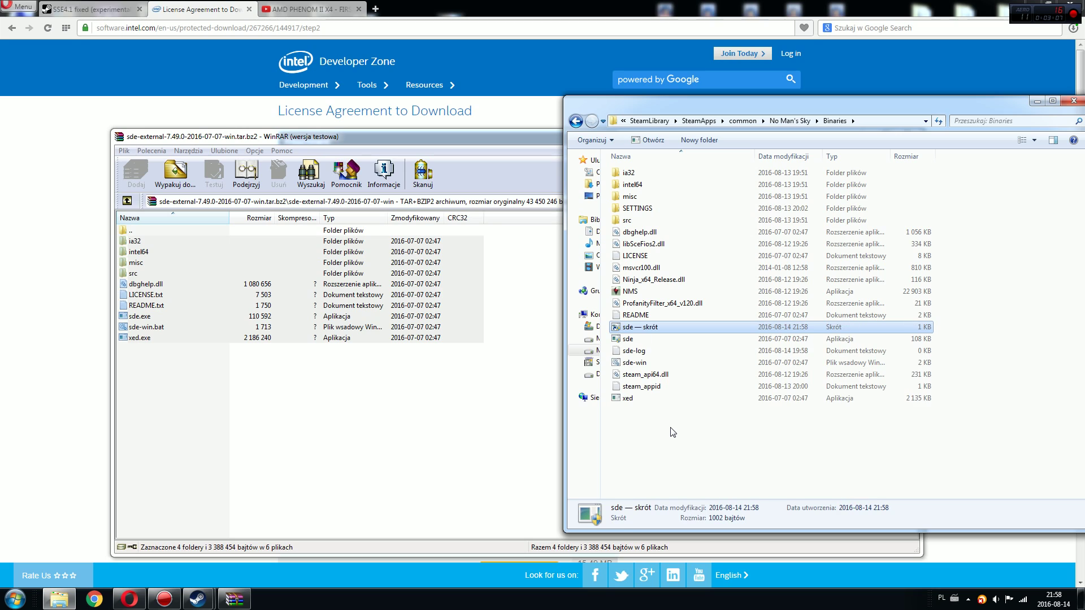
pyautogui.rightClick(634, 330)
pyautogui.click(706, 579)
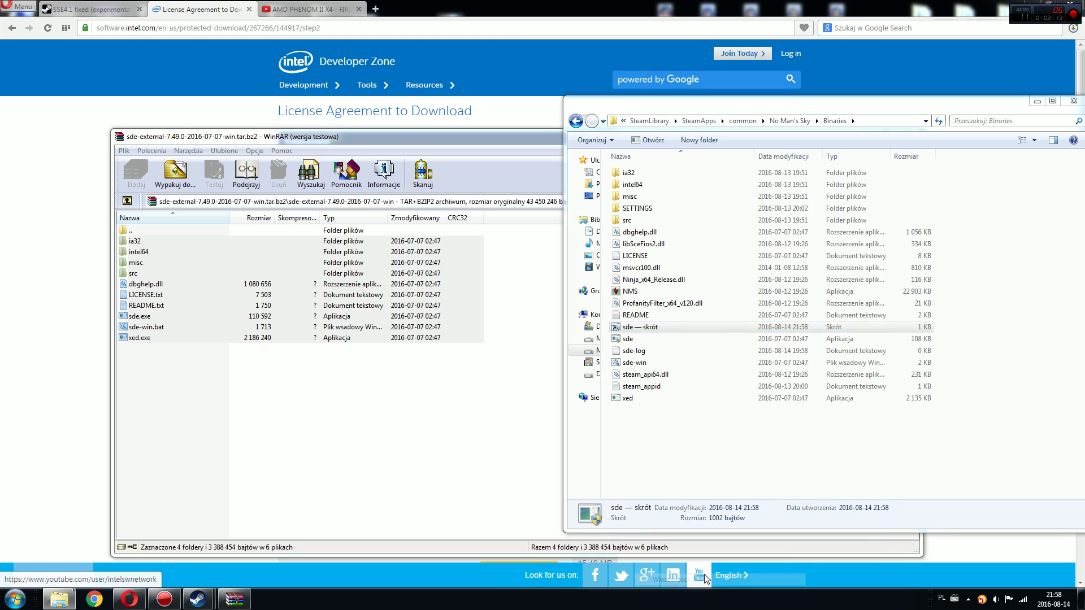
pyautogui.moveTo(741, 290); pyautogui.dragTo(511, 136)
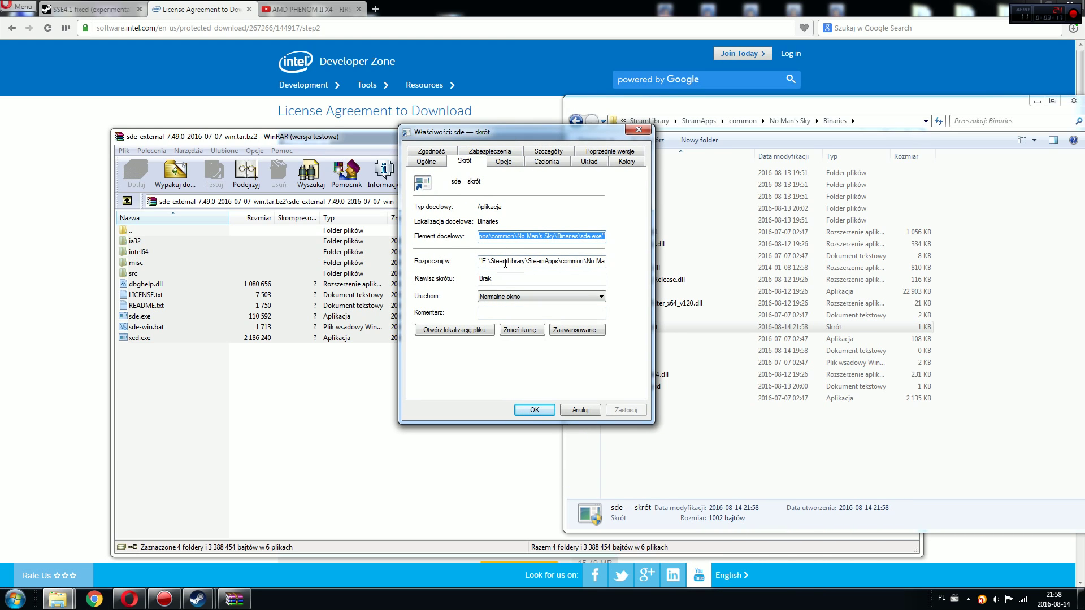
pyautogui.moveTo(505, 262); pyautogui.dragTo(623, 271)
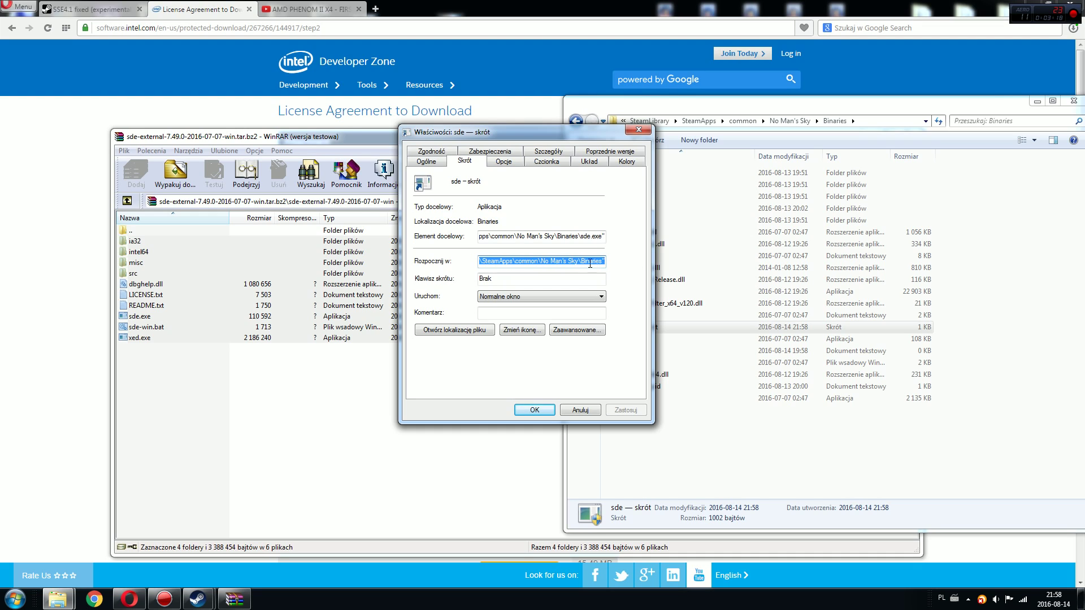
pyautogui.click(547, 236)
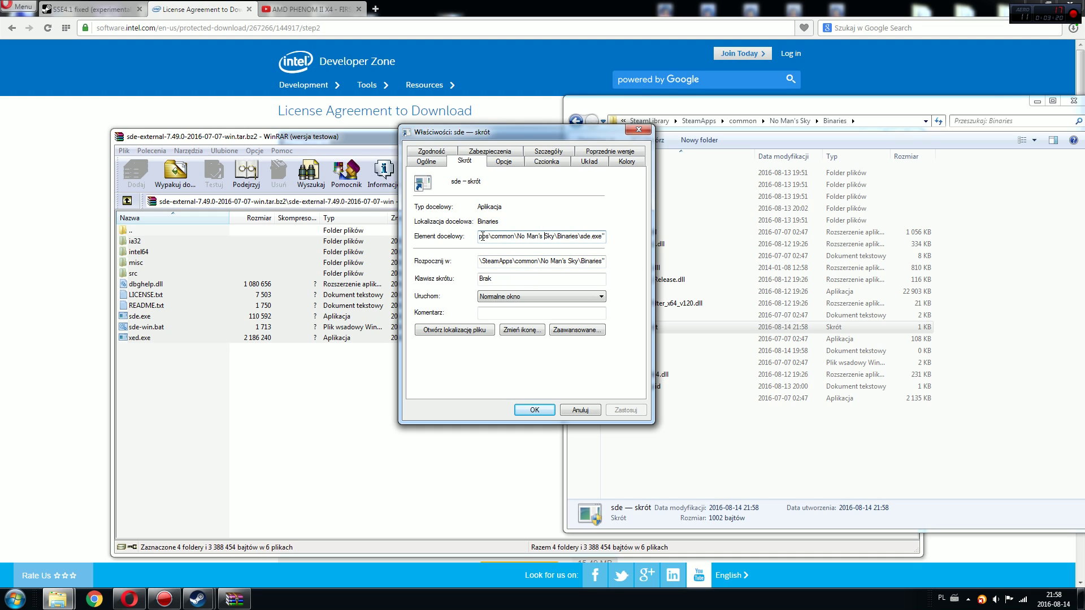
pyautogui.moveTo(484, 236); pyautogui.dragTo(604, 236)
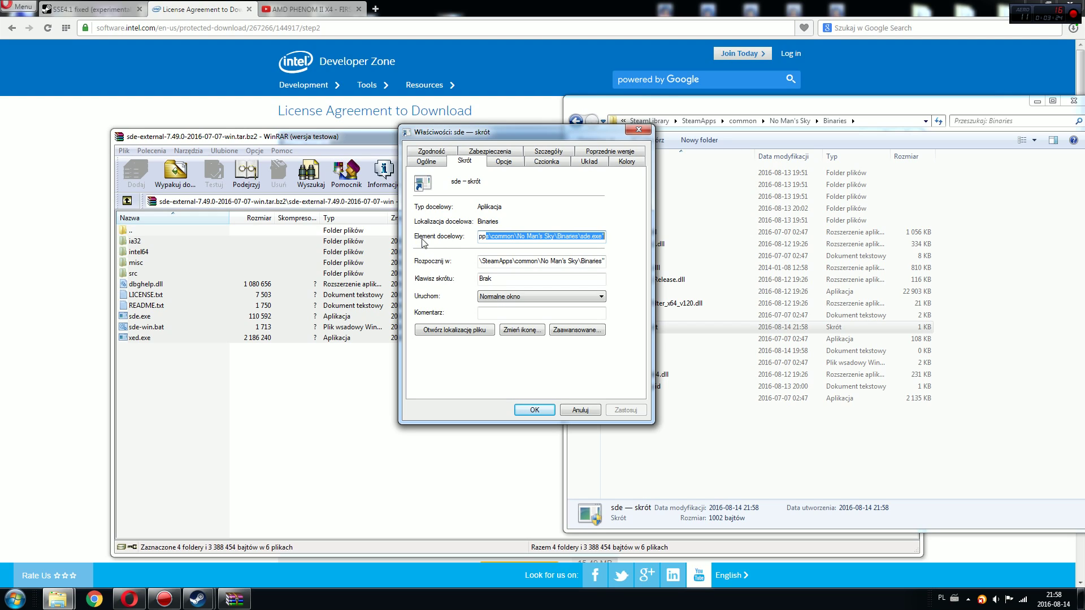
pyautogui.click(508, 236)
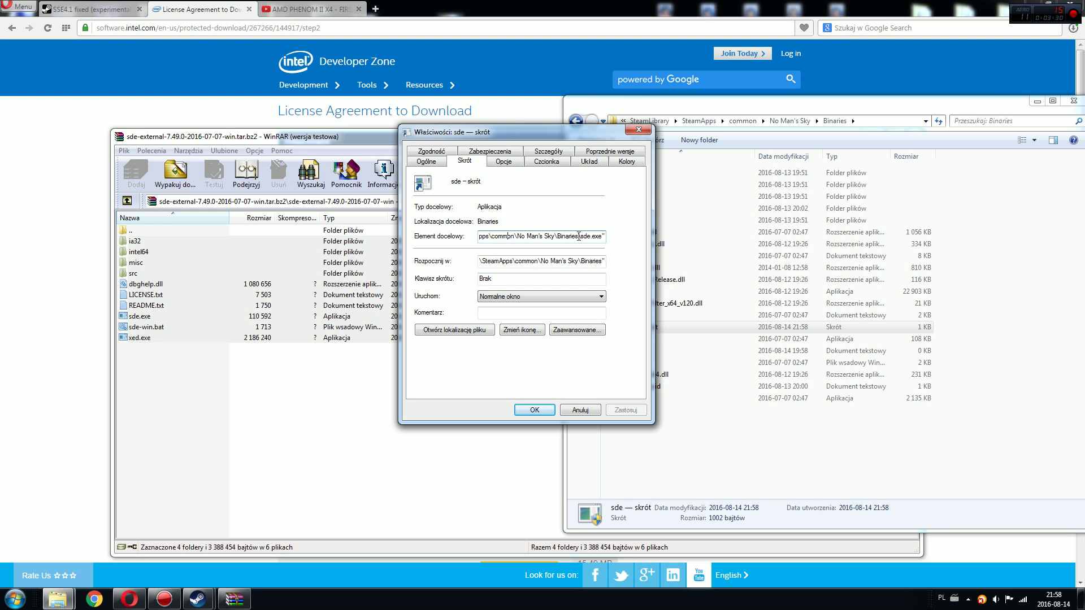
pyautogui.moveTo(578, 236); pyautogui.dragTo(607, 237)
# - Copy the '-- NMS.exe' text from the Steam post's quoted sde.exe path
pyautogui.click(97, 12)
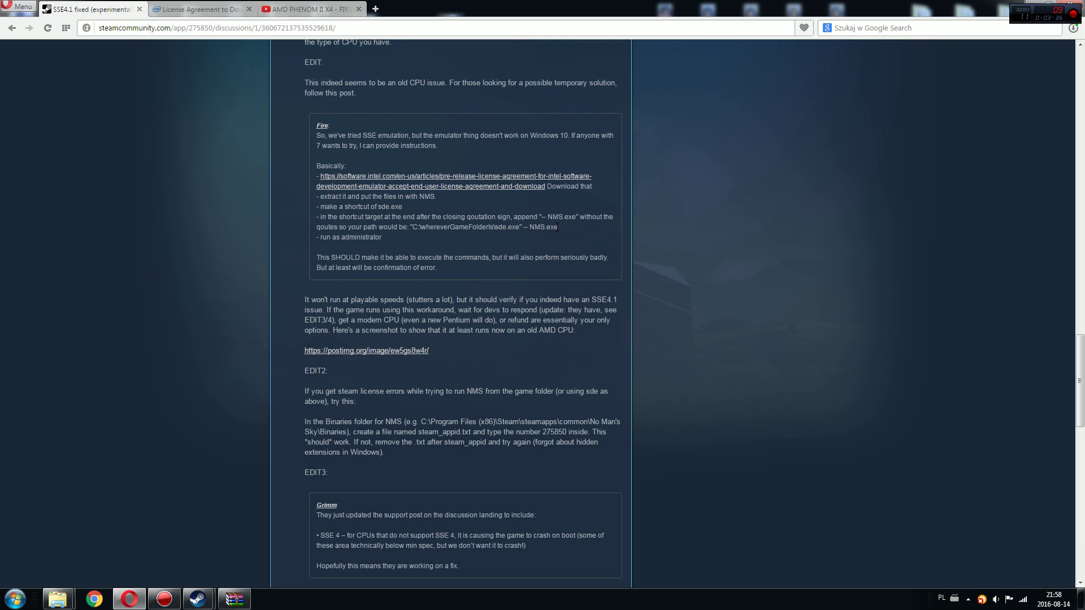
pyautogui.moveTo(559, 228); pyautogui.dragTo(523, 227)
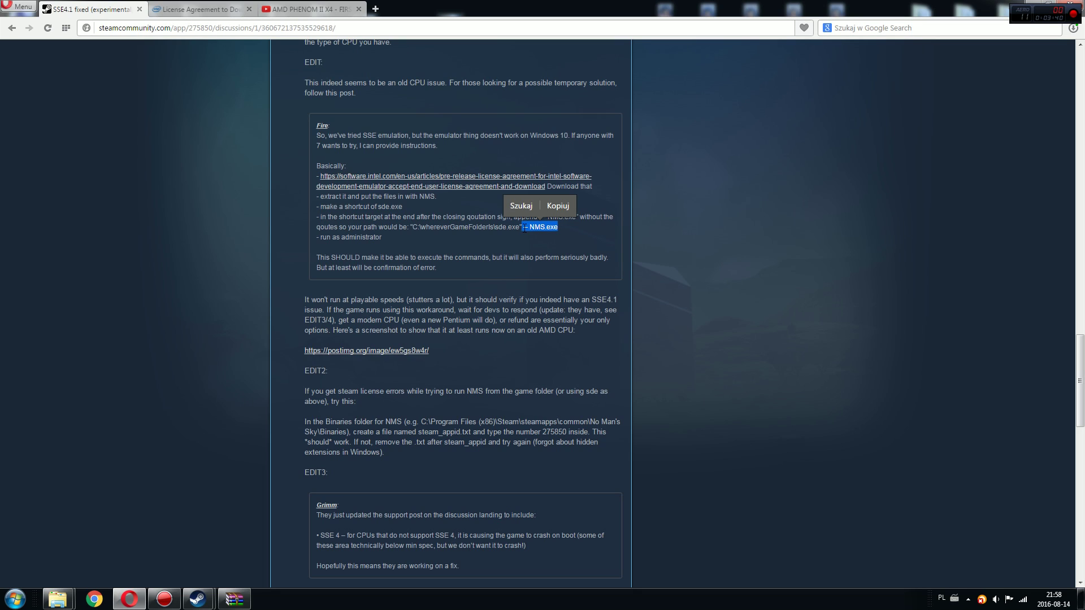
pyautogui.click(525, 227)
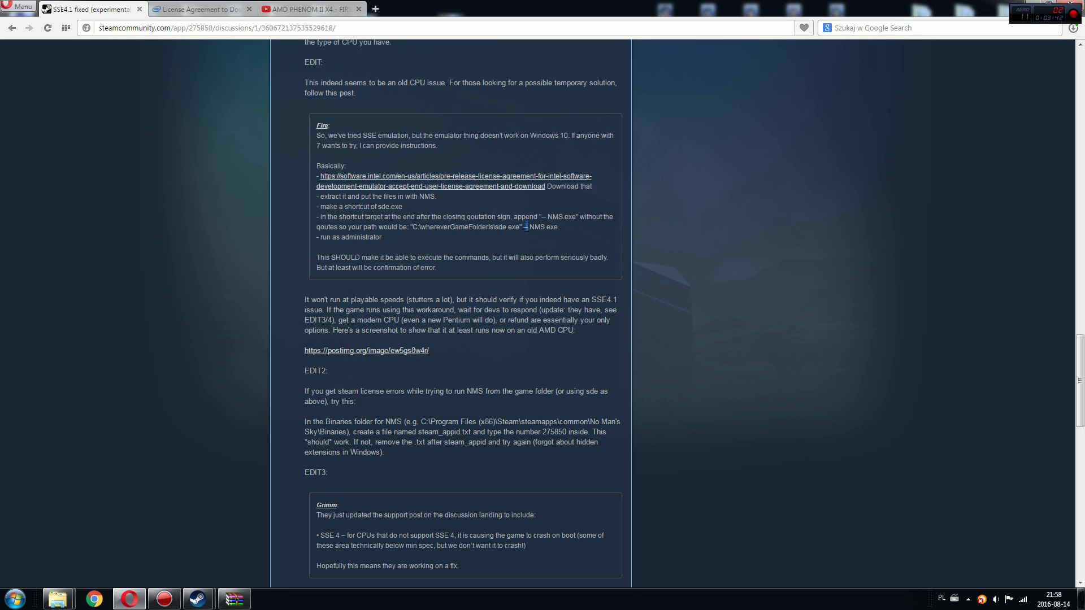
pyautogui.doubleClick(526, 227)
pyautogui.moveTo(560, 226); pyautogui.dragTo(522, 228)
pyautogui.hotkey('ctrl', 'c')
# - Append '-- NMS.exe' to the end of the sde shortcut's target path
pyautogui.click(57, 599)
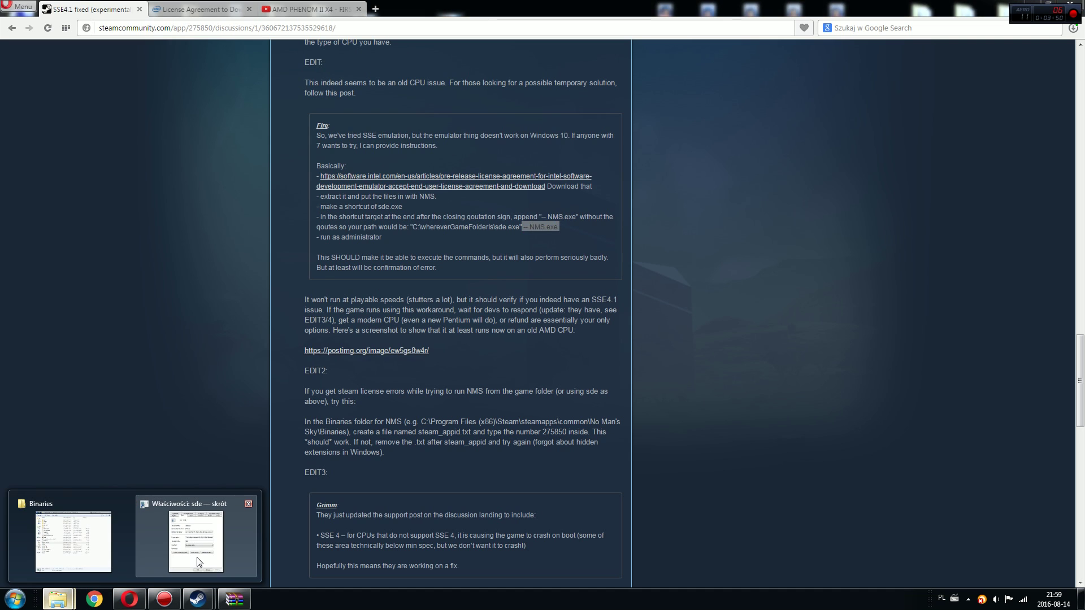
pyautogui.click(210, 554)
pyautogui.click(597, 237)
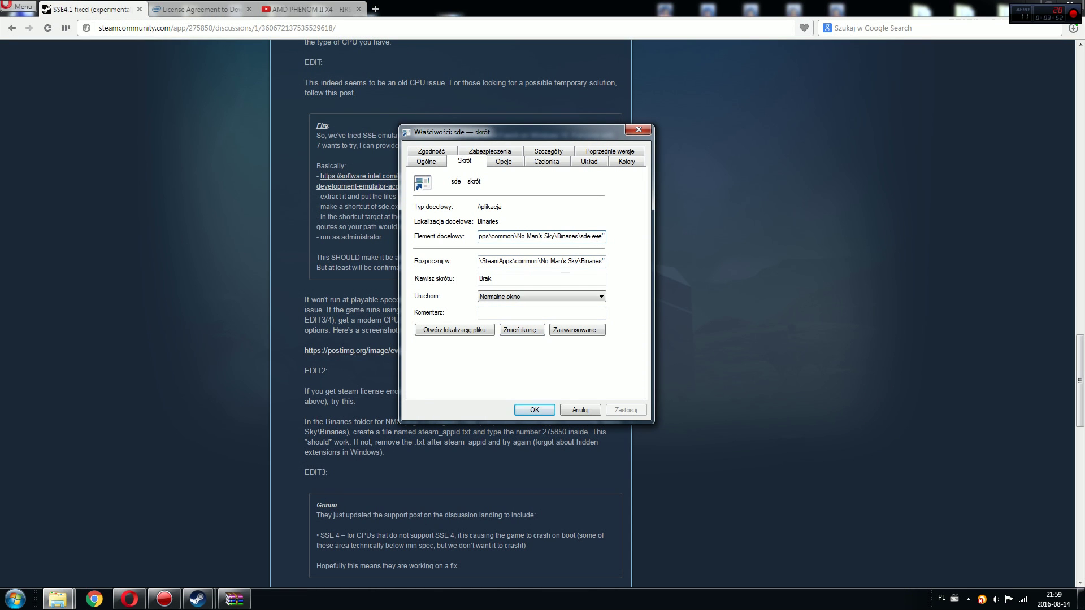
pyautogui.press('BackSpace')
pyautogui.hotkey('ctrl', 'v')
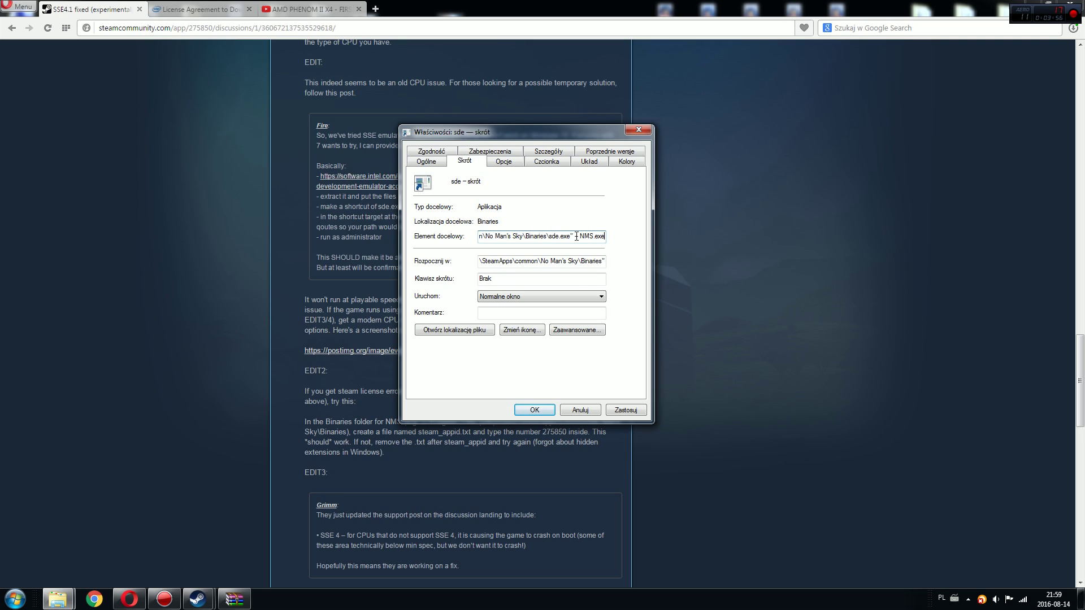
pyautogui.moveTo(573, 238); pyautogui.dragTo(575, 237)
pyautogui.moveTo(574, 237); pyautogui.dragTo(605, 237)
# - Set the shortcut to run as administrator on the Compatibility tab and apply the changes
pyautogui.click(427, 162)
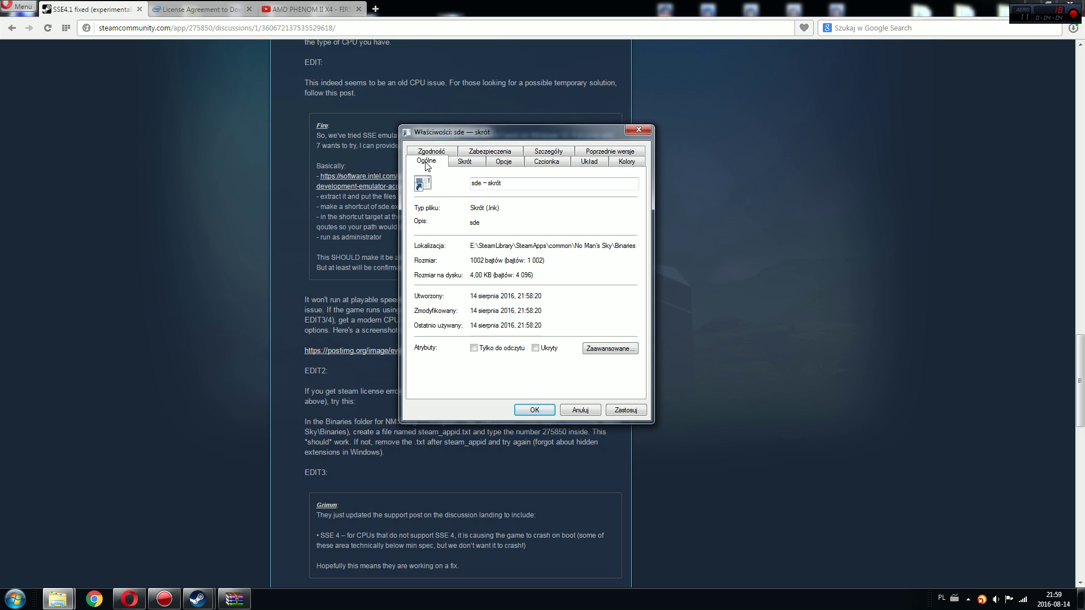
pyautogui.click(512, 163)
pyautogui.click(538, 164)
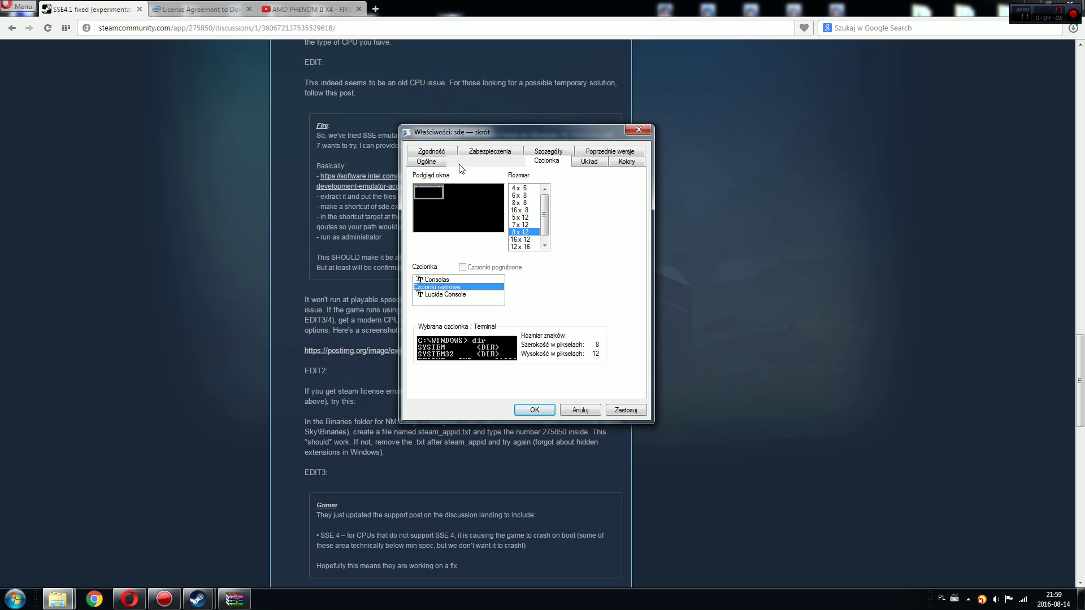
pyautogui.click(432, 152)
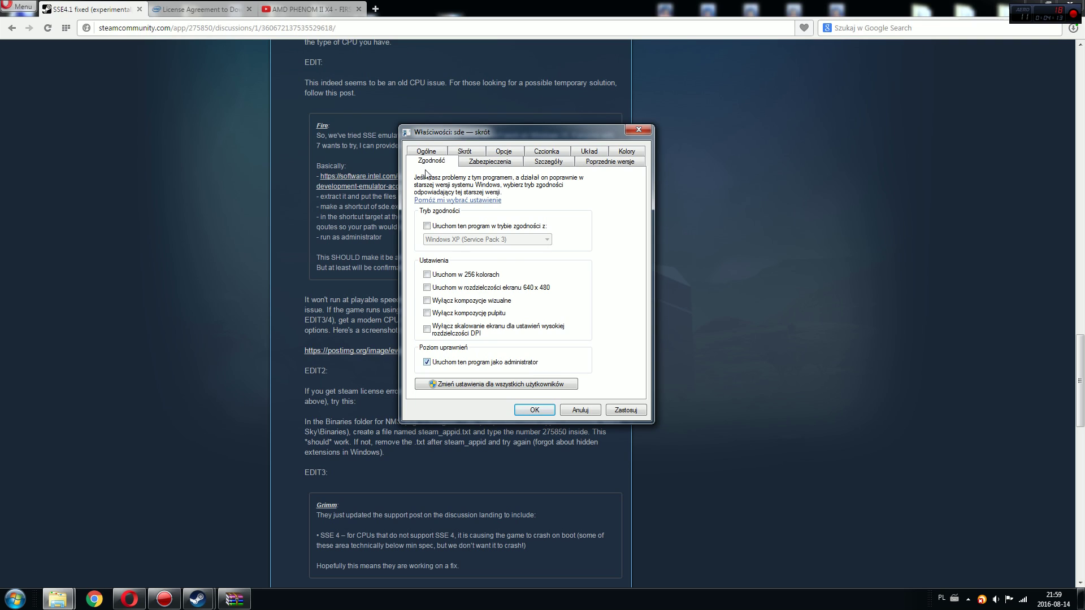
pyautogui.click(426, 152)
pyautogui.click(464, 162)
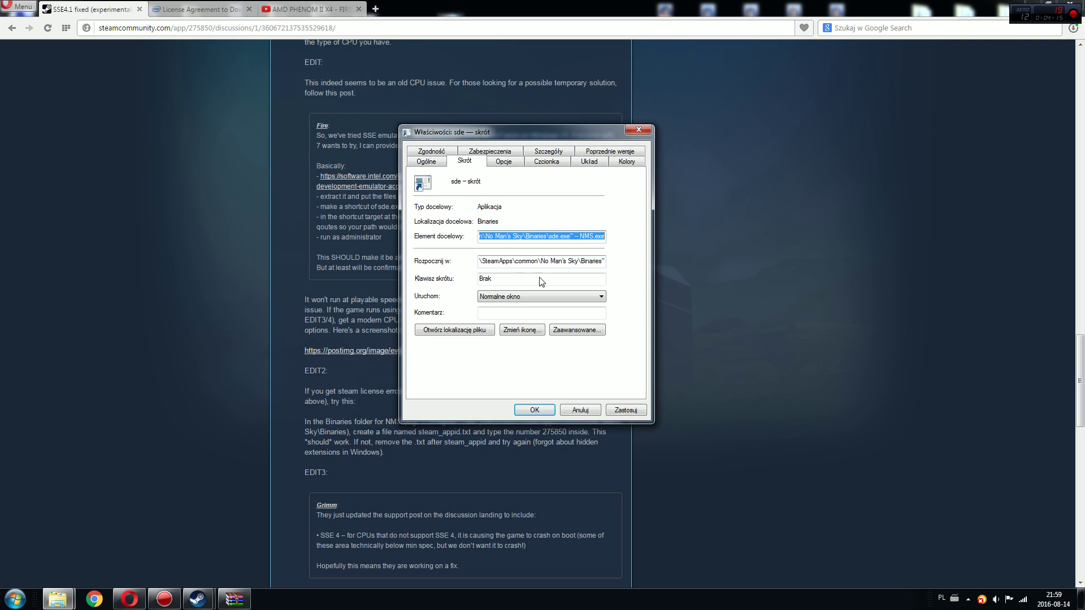
pyautogui.moveTo(560, 236); pyautogui.dragTo(617, 234)
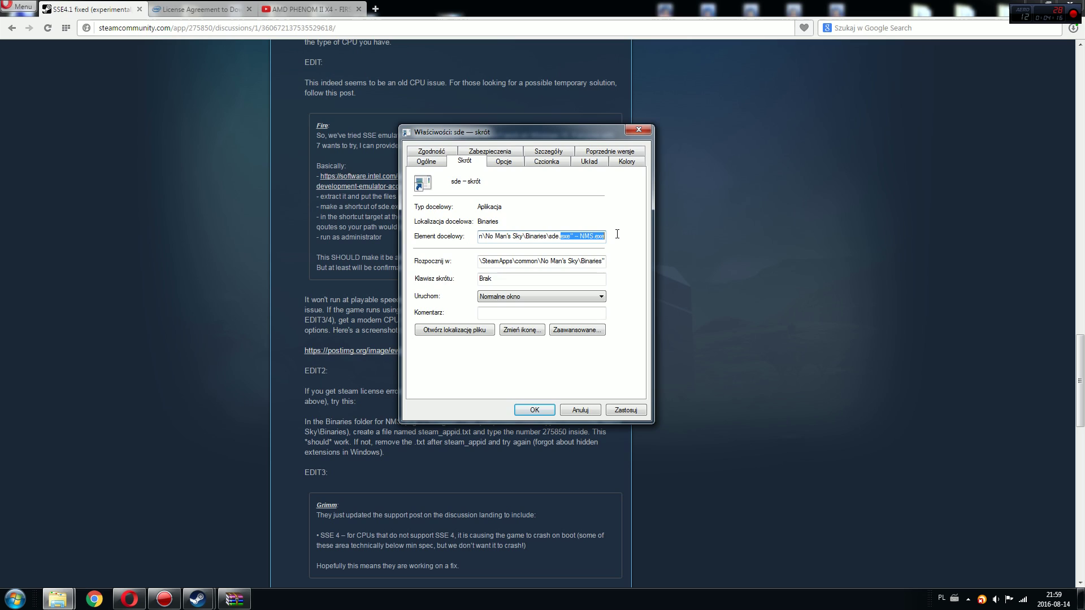
pyautogui.click(438, 151)
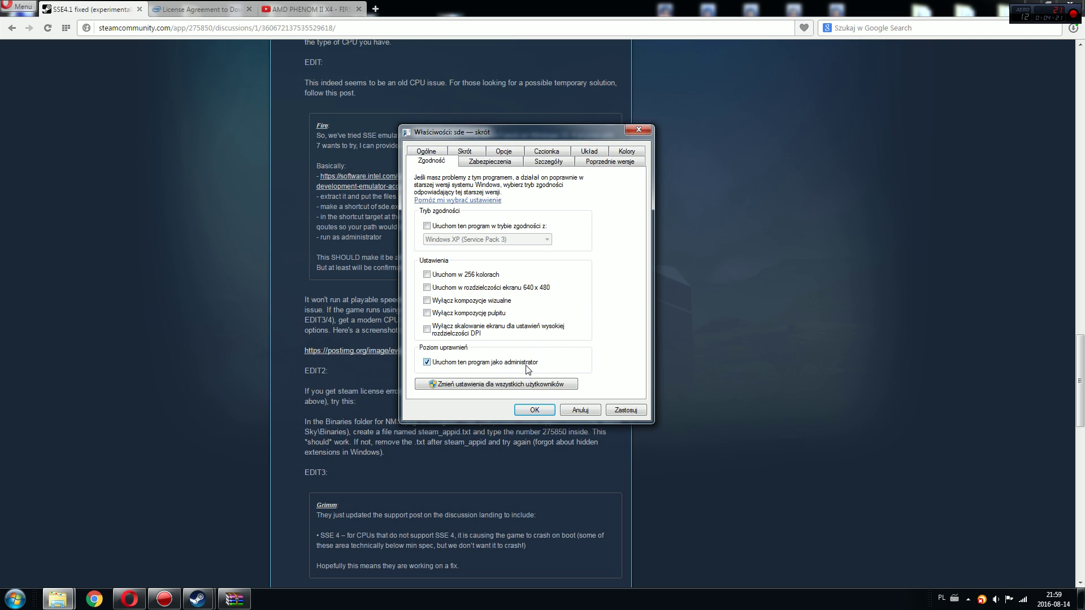
pyautogui.click(627, 411)
pyautogui.click(533, 410)
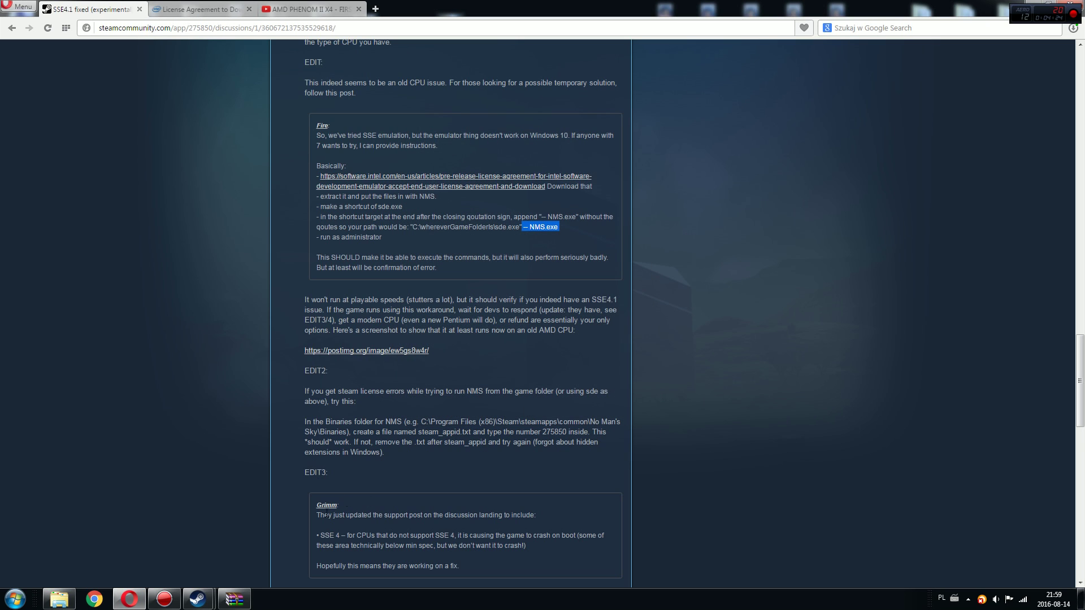
# - Launch 'sde — skrót' from the Binaries folder and approve the administrator prompt
pyautogui.click(59, 599)
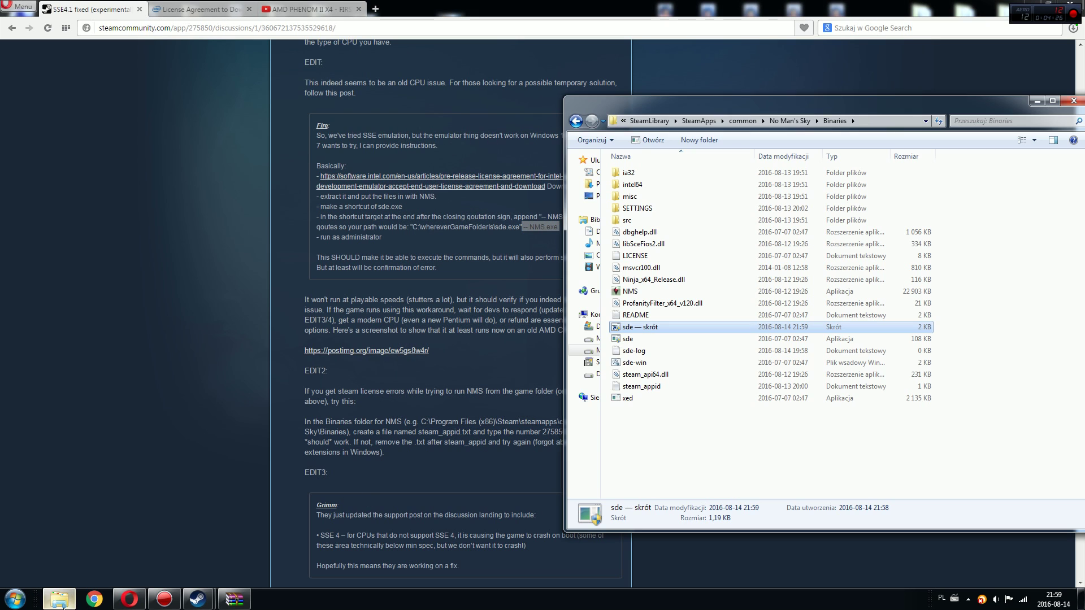
pyautogui.doubleClick(634, 329)
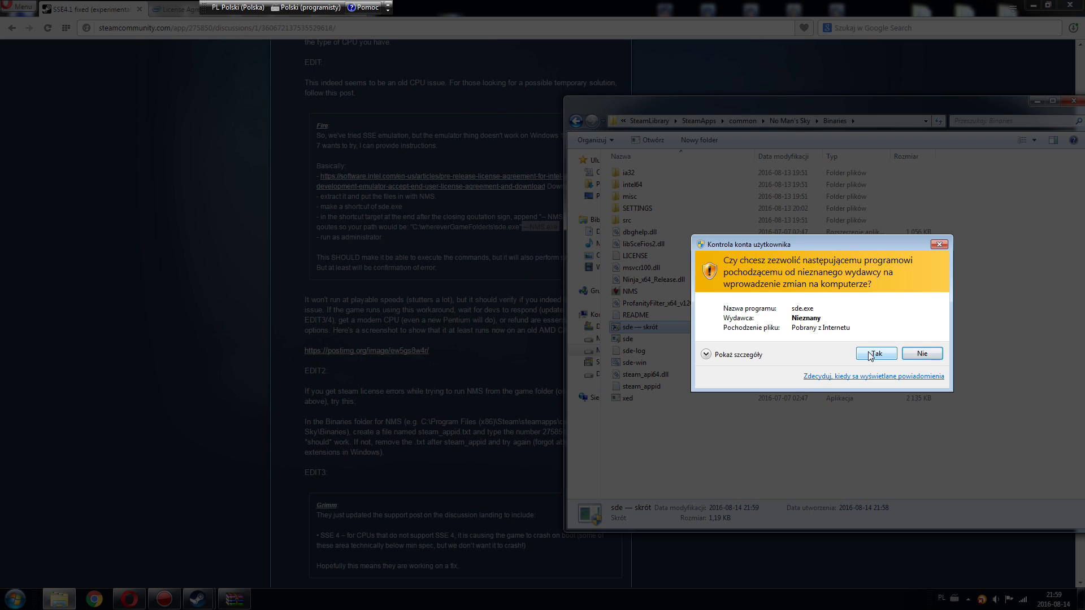
pyautogui.click(870, 354)
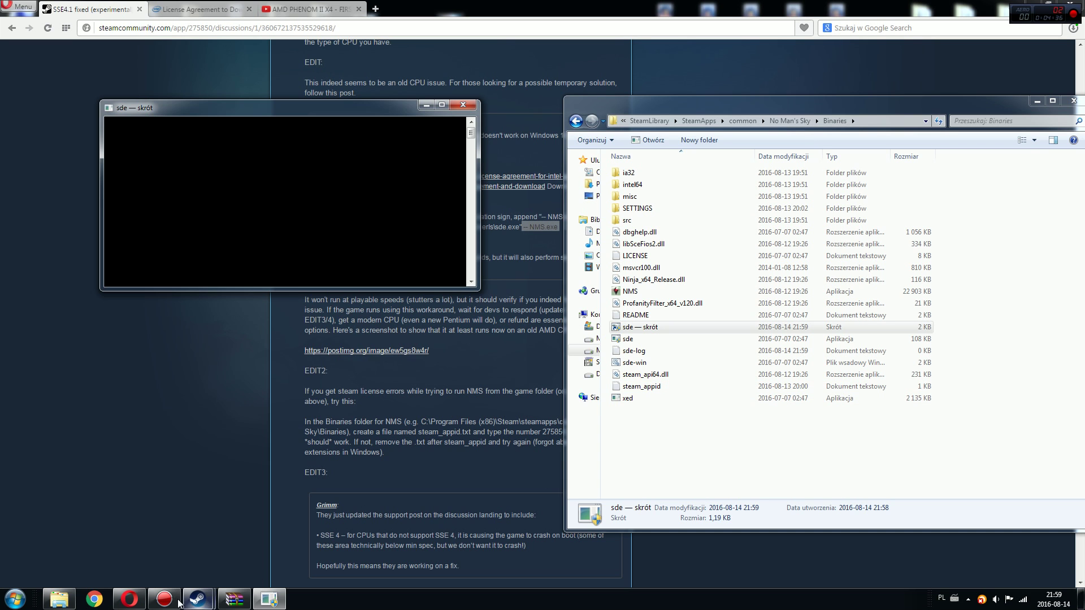
pyautogui.click(164, 604)
pyautogui.click(164, 603)
# - Open the steam_appid file and bring up the newly launched game from the taskbar
pyautogui.doubleClick(625, 388)
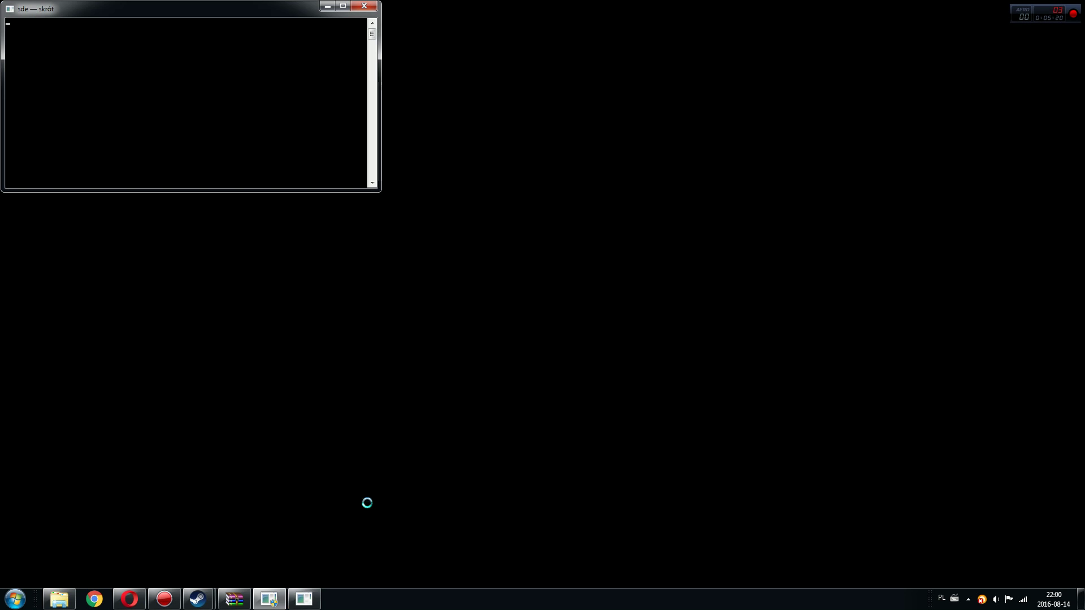
pyautogui.click(313, 598)
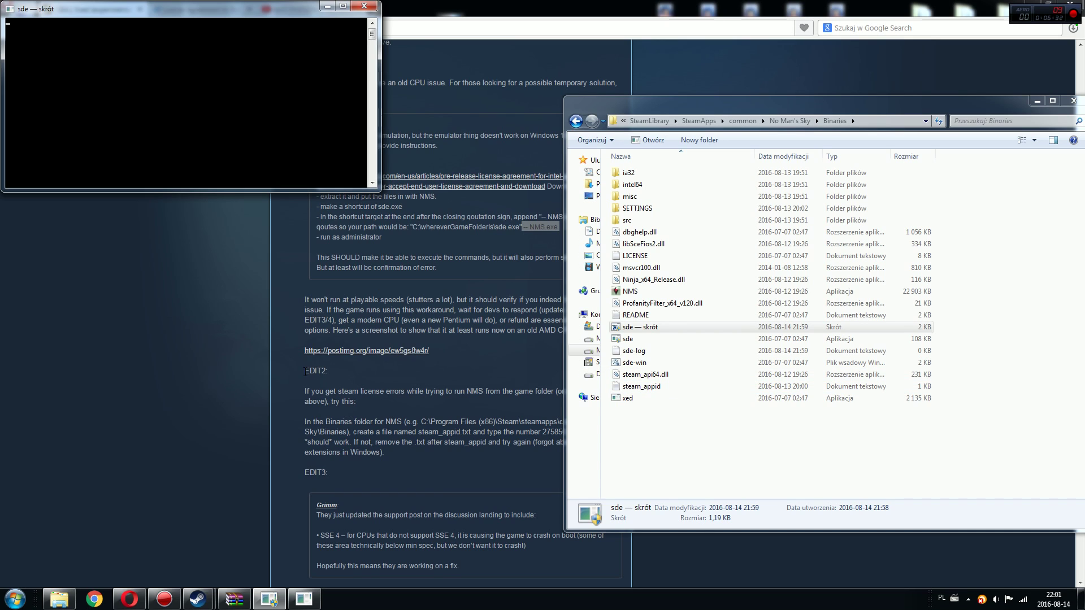
pyautogui.click(638, 387)
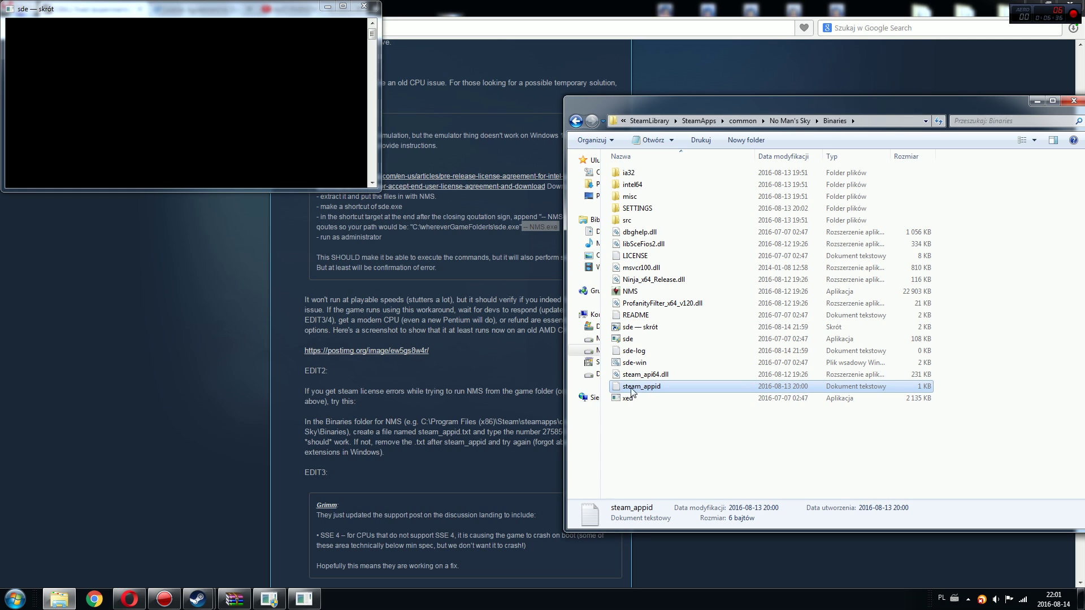
pyautogui.doubleClick(634, 388)
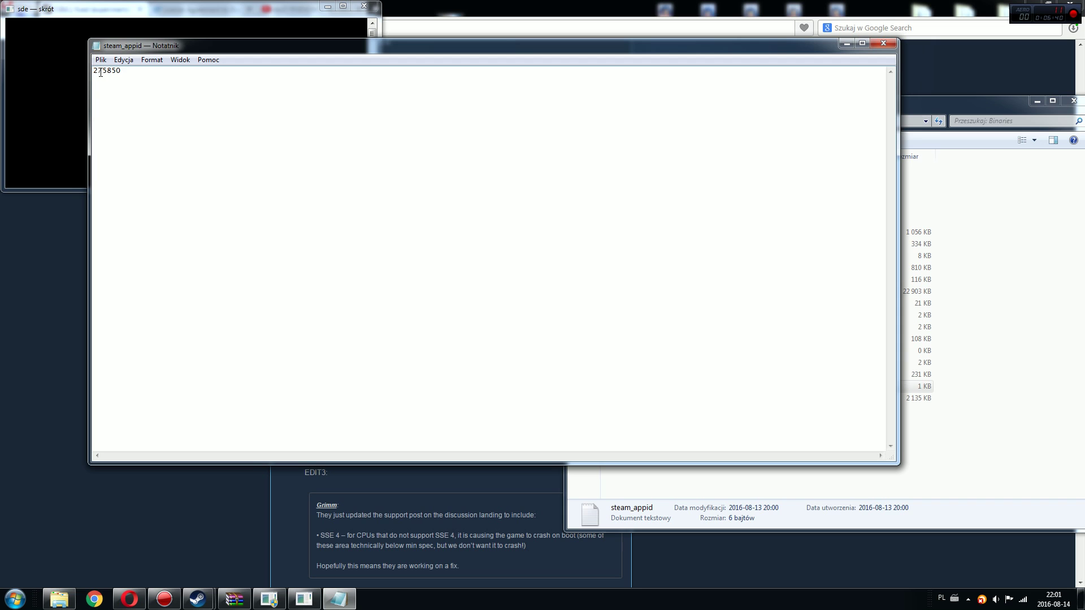
pyautogui.moveTo(94, 73); pyautogui.dragTo(126, 72)
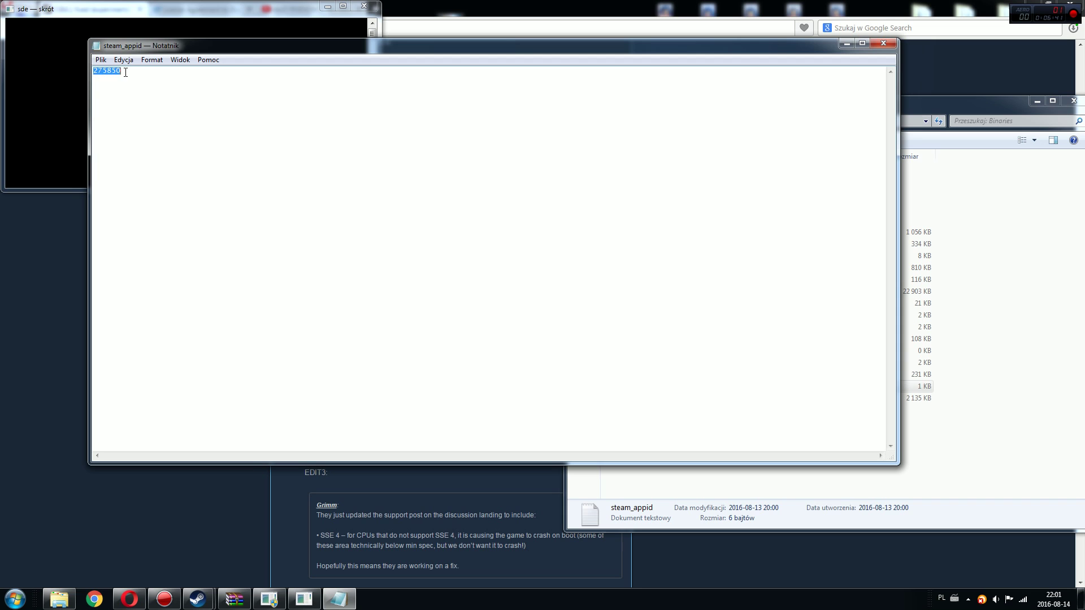
pyautogui.click(884, 42)
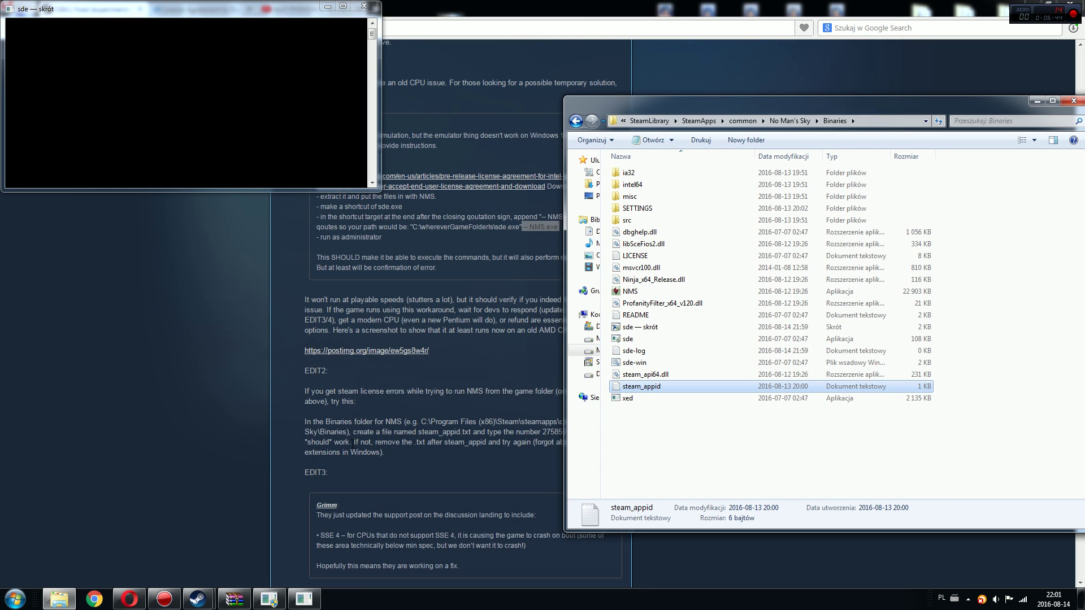